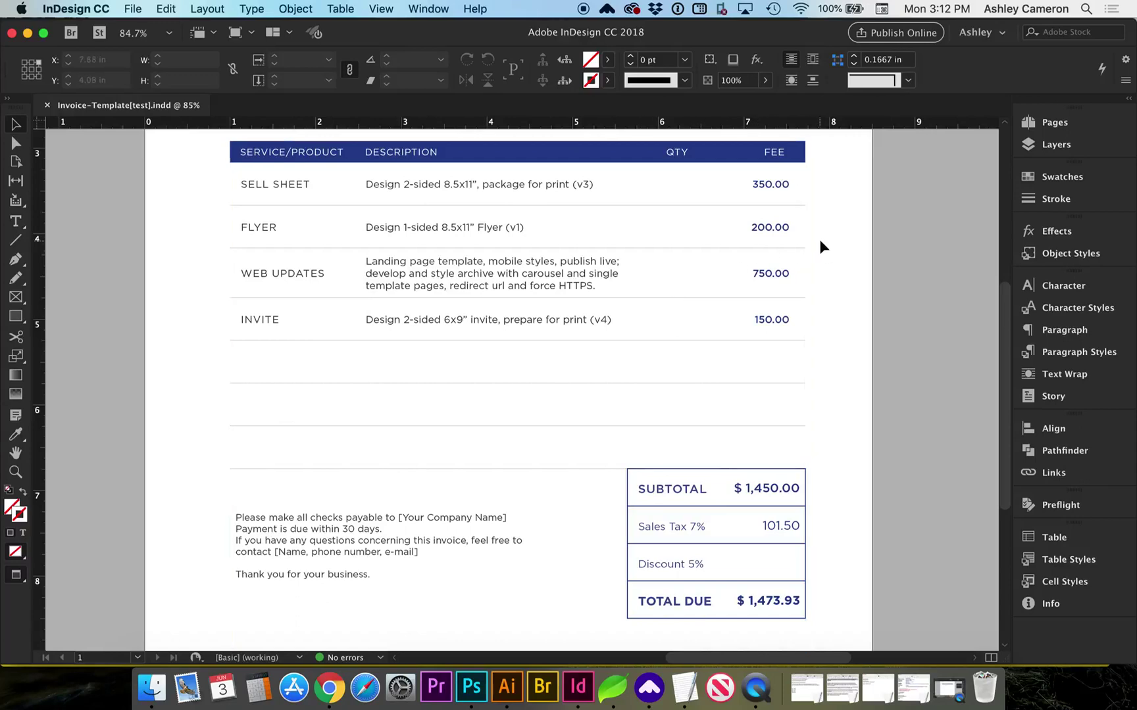
Place the Type cursor inside the 750.00 fee cell of the invoice table
{"action": "left_click", "coordinate": [769, 197]}
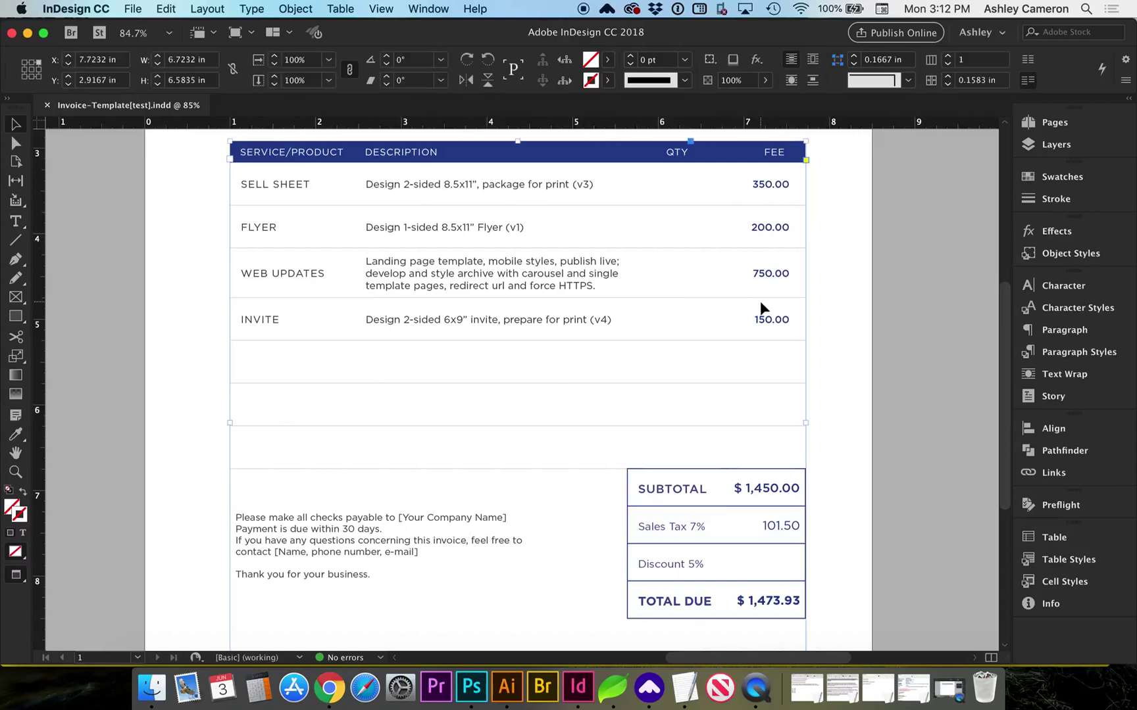
{"action": "left_click", "coordinate": [841, 301]}
{"action": "scroll", "coordinate": [804, 353], "scroll_direction": "up", "scroll_amount": 1}
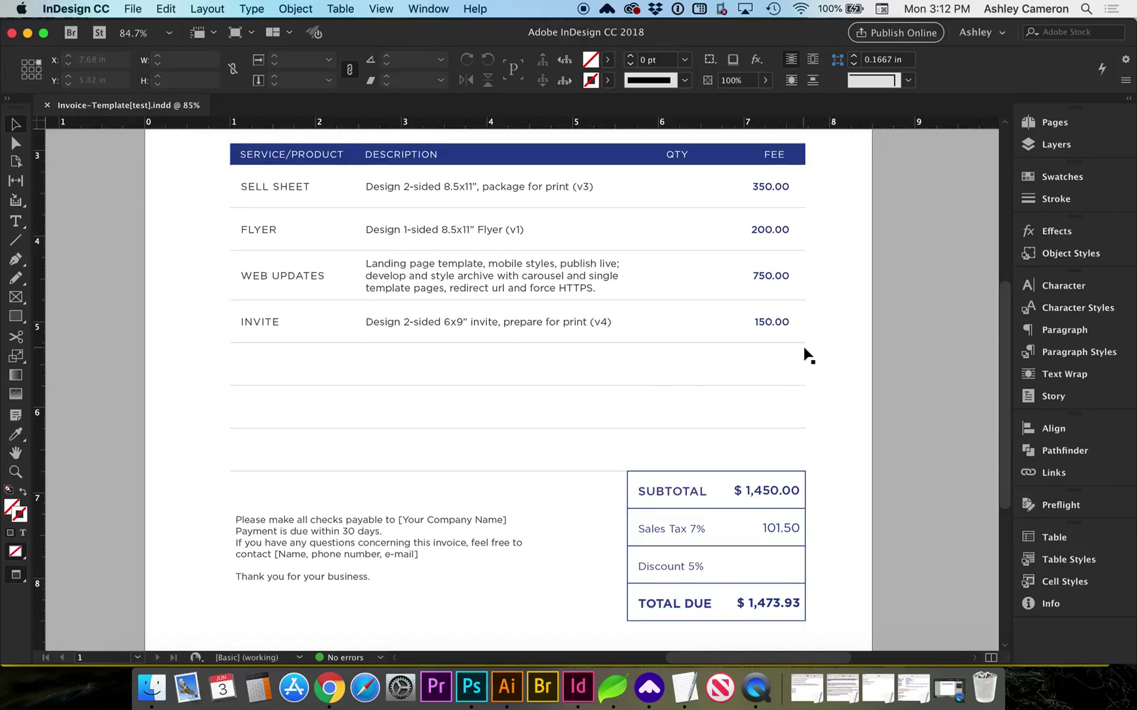
{"action": "double_click", "coordinate": [766, 278]}
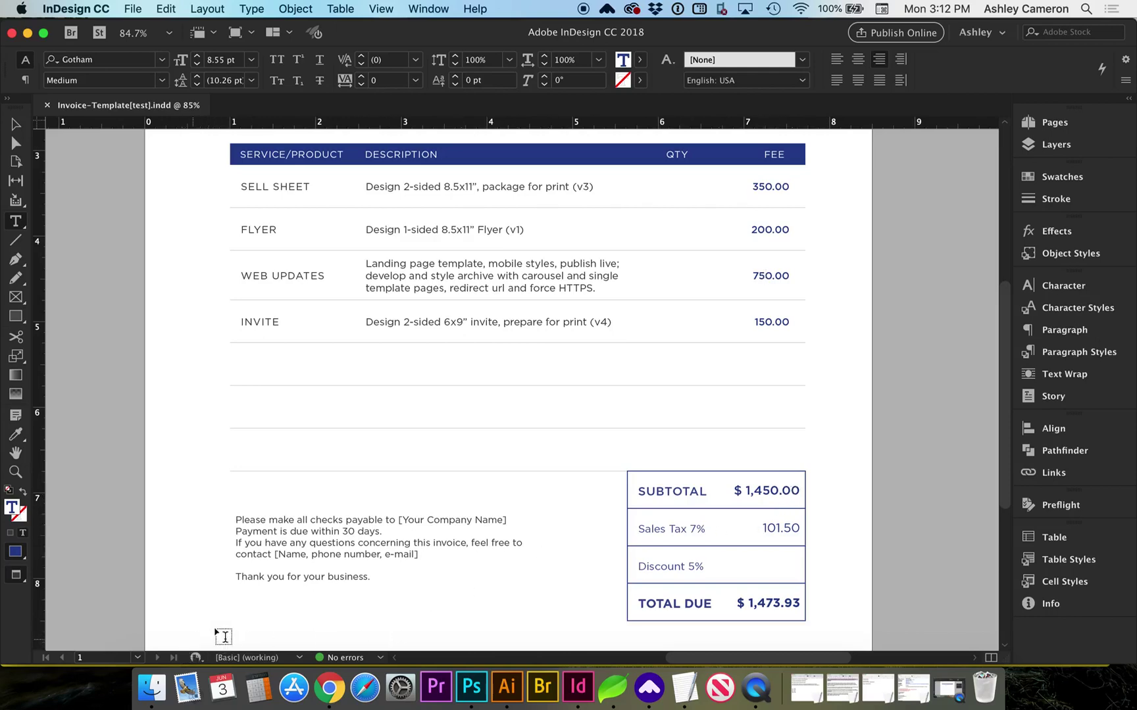
Show the labdal.net Raynaux Calculations V3.05 download page in Chrome, then the downloaded folder
{"action": "left_click", "coordinate": [329, 688]}
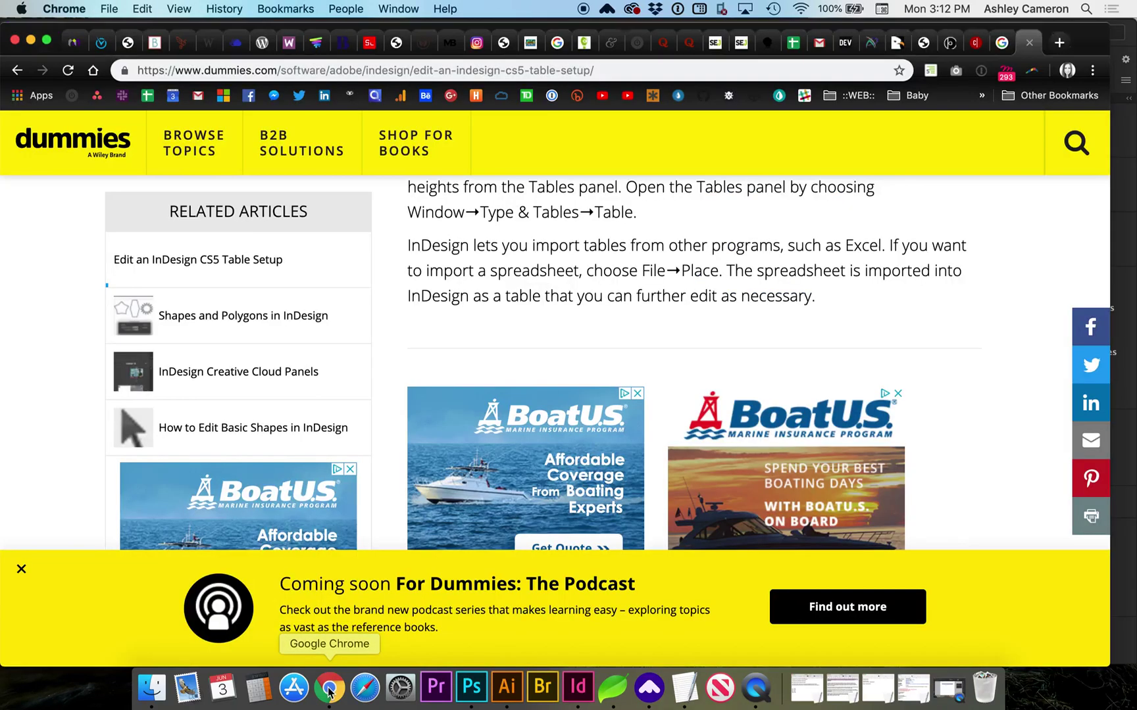
{"action": "left_click", "coordinate": [988, 43]}
{"action": "scroll", "coordinate": [790, 329], "scroll_direction": "down", "scroll_amount": 2}
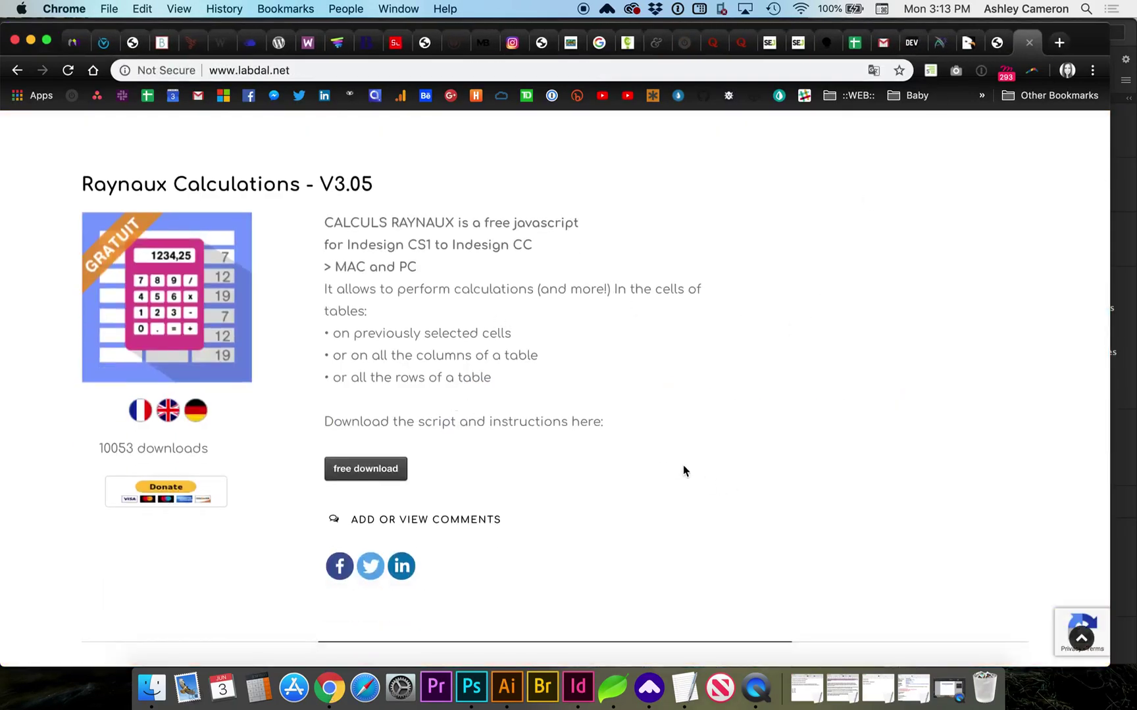
{"action": "left_click", "coordinate": [275, 72]}
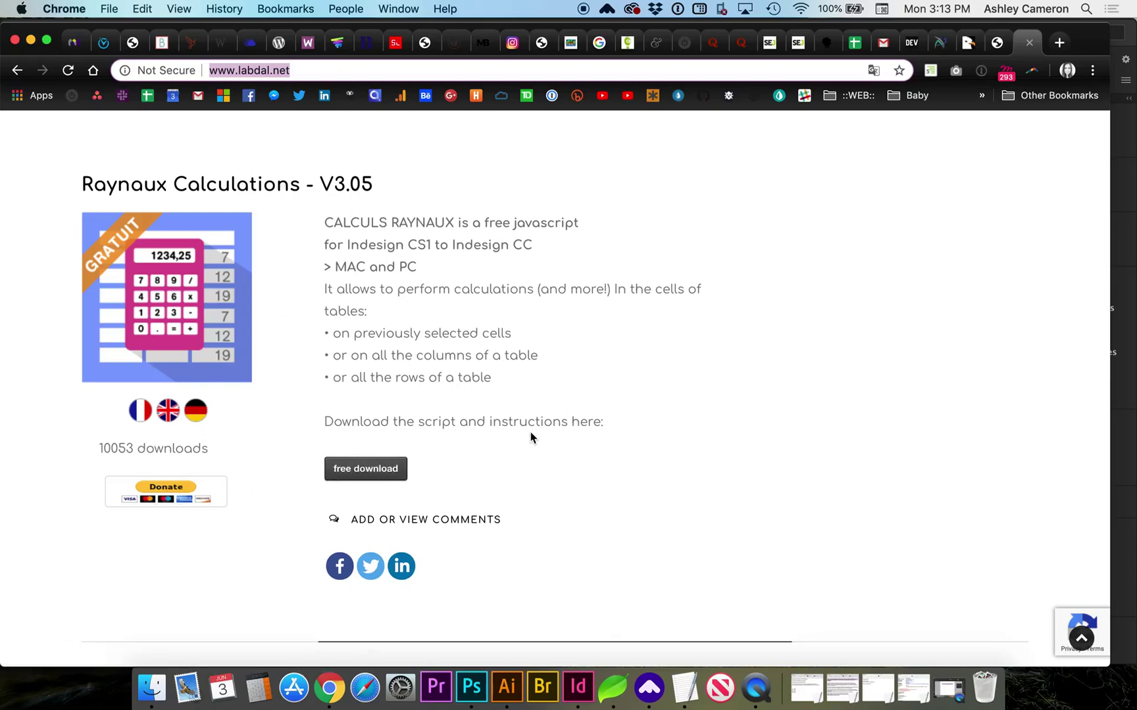
{"action": "scroll", "coordinate": [678, 438], "scroll_direction": "down", "scroll_amount": 1}
{"action": "scroll", "coordinate": [677, 438], "scroll_direction": "up", "scroll_amount": 1}
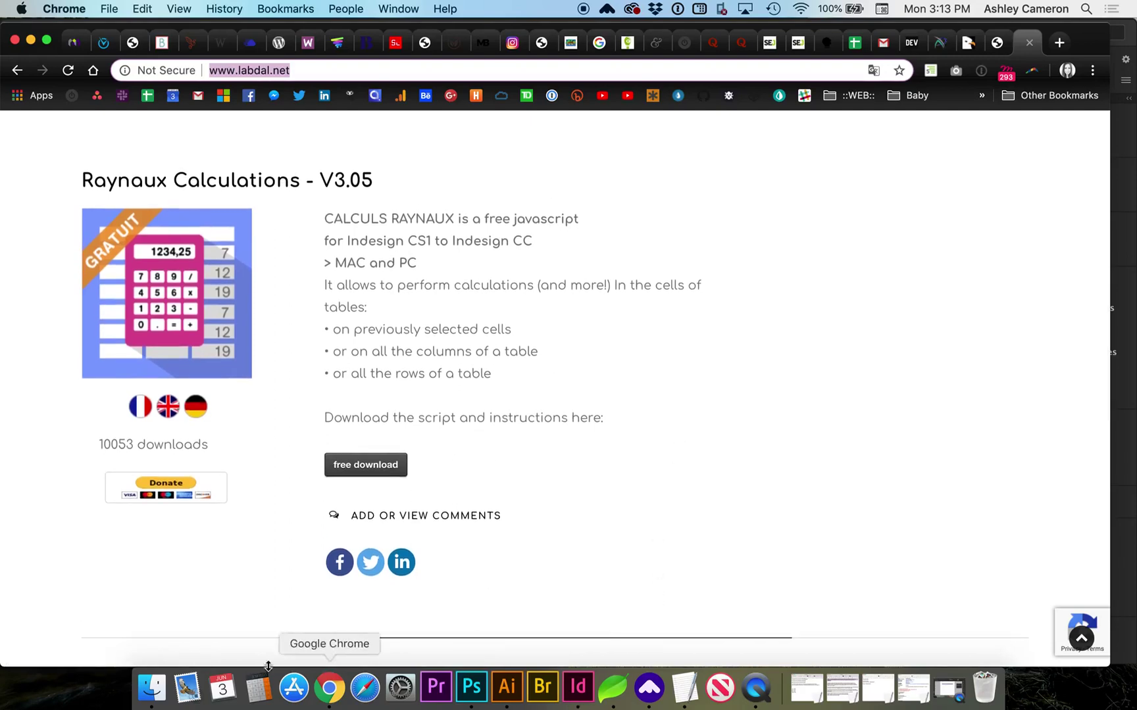
{"action": "left_click", "coordinate": [151, 688]}
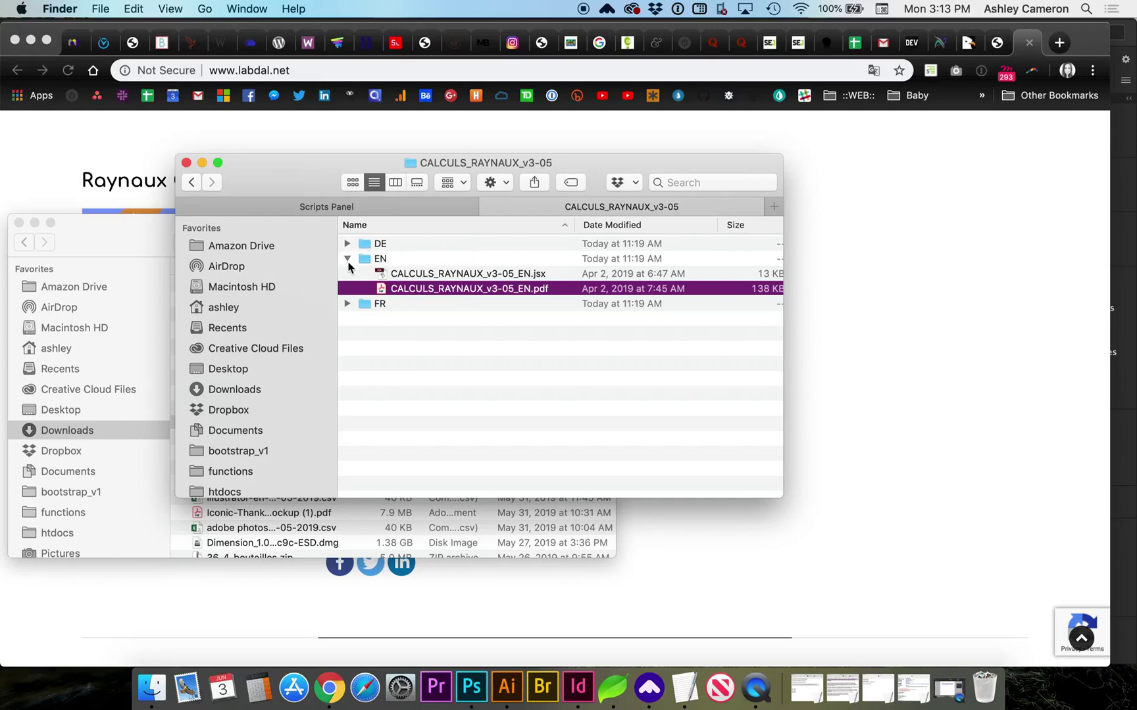
Preview the instructions PDF in the script's EN folder
{"action": "left_click", "coordinate": [401, 279]}
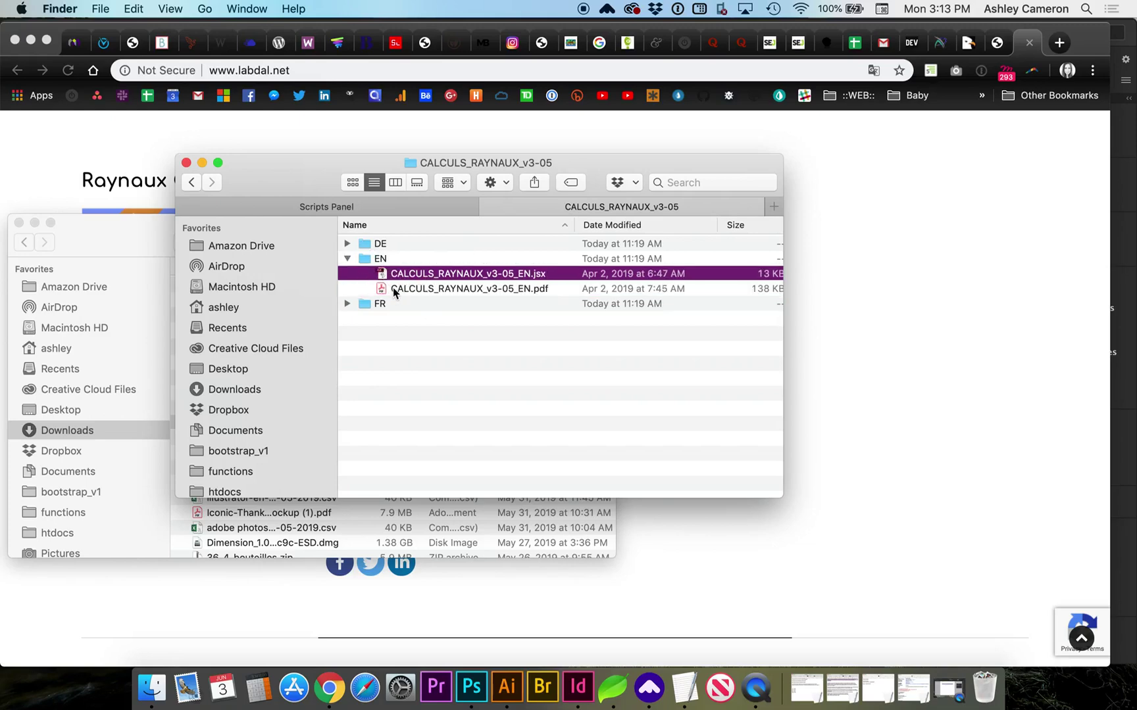
{"action": "left_click", "coordinate": [393, 288]}
{"action": "key", "text": "space"}
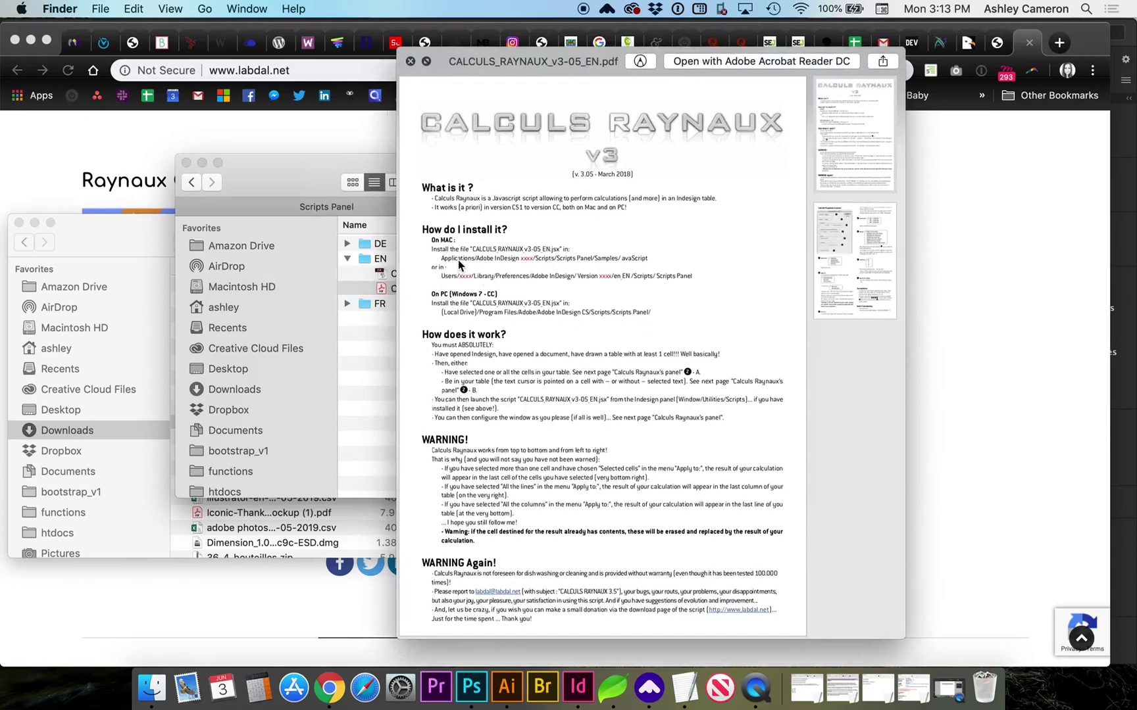
{"action": "scroll", "coordinate": [459, 260], "scroll_direction": "up", "scroll_amount": 2}
{"action": "scroll", "coordinate": [458, 260], "scroll_direction": "up", "scroll_amount": 2}
{"action": "scroll", "coordinate": [458, 260], "scroll_direction": "up", "scroll_amount": 2}
{"action": "scroll", "coordinate": [458, 261], "scroll_direction": "up", "scroll_amount": 2}
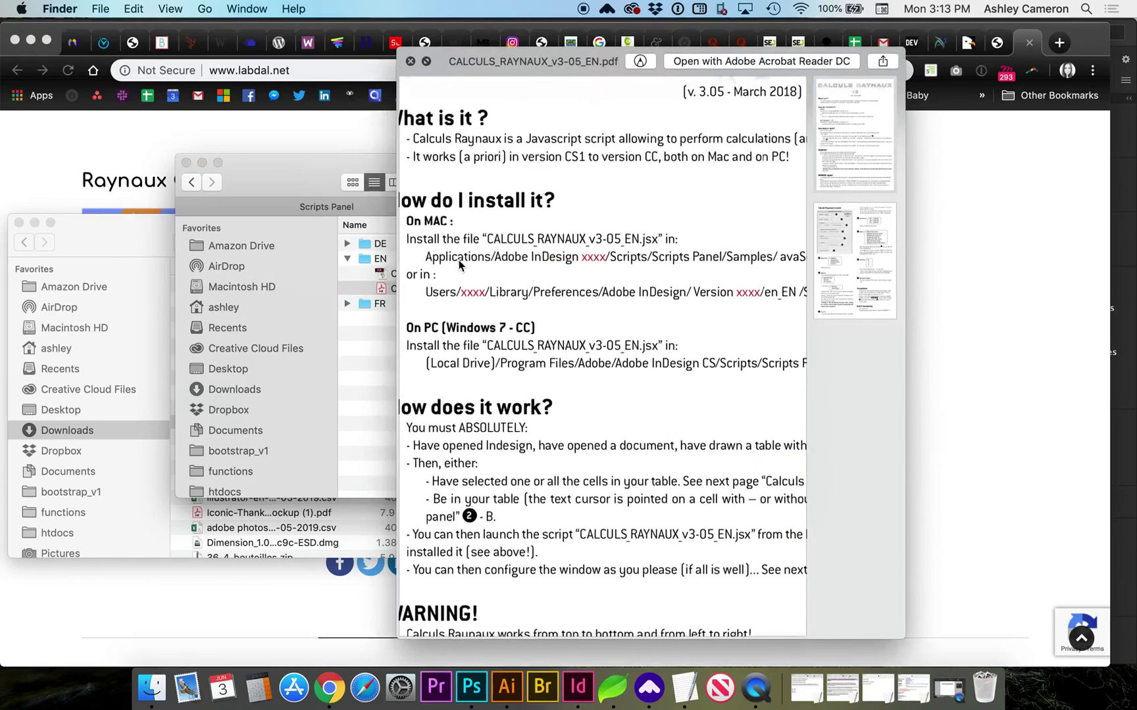
{"action": "scroll", "coordinate": [595, 265], "scroll_direction": "right", "scroll_amount": 2}
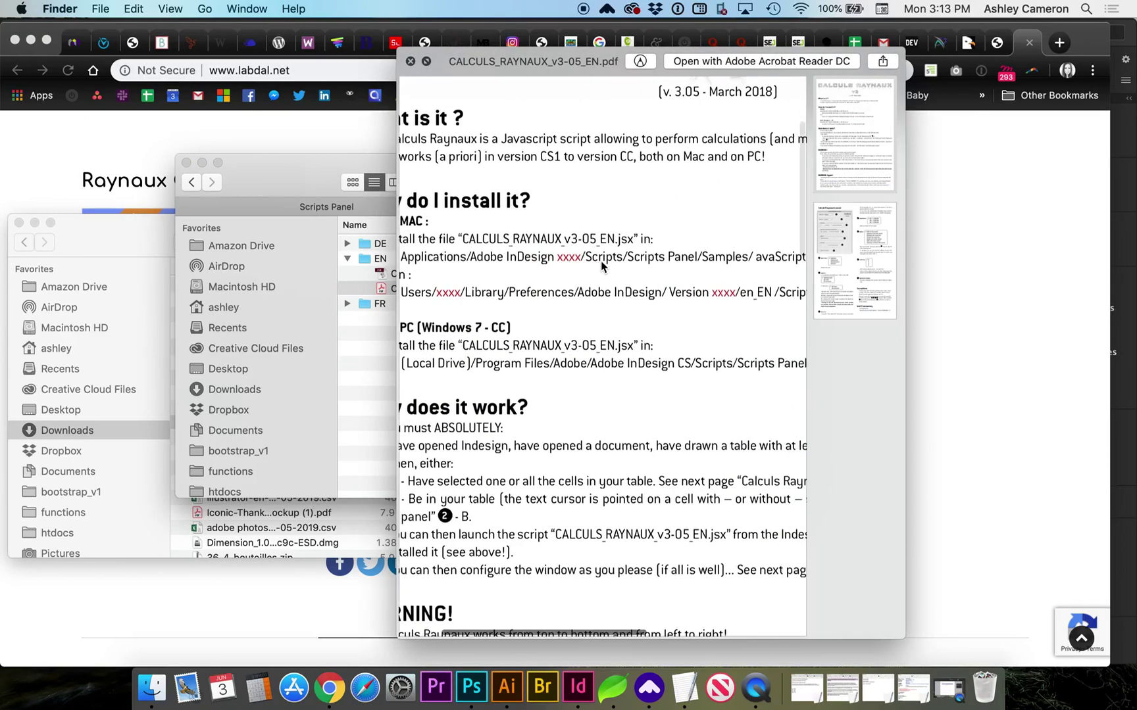
{"action": "scroll", "coordinate": [613, 267], "scroll_direction": "right", "scroll_amount": 1}
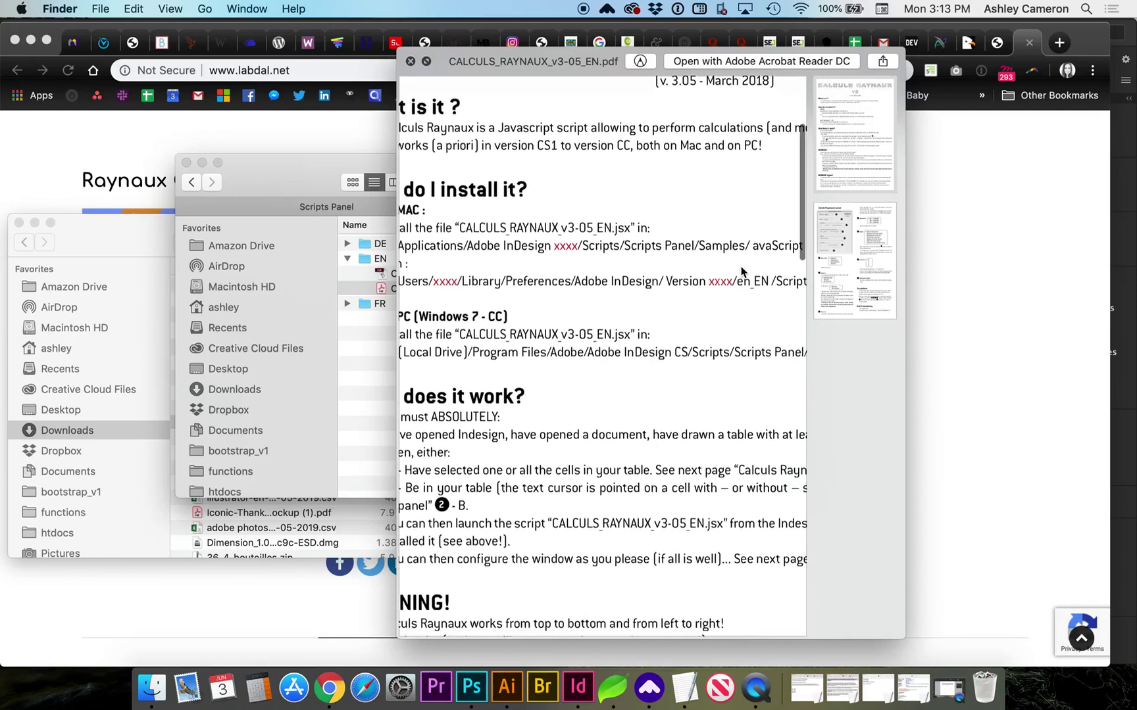
{"action": "scroll", "coordinate": [741, 271], "scroll_direction": "down", "scroll_amount": 2}
{"action": "scroll", "coordinate": [719, 258], "scroll_direction": "right", "scroll_amount": 2}
{"action": "scroll", "coordinate": [698, 247], "scroll_direction": "left", "scroll_amount": 2}
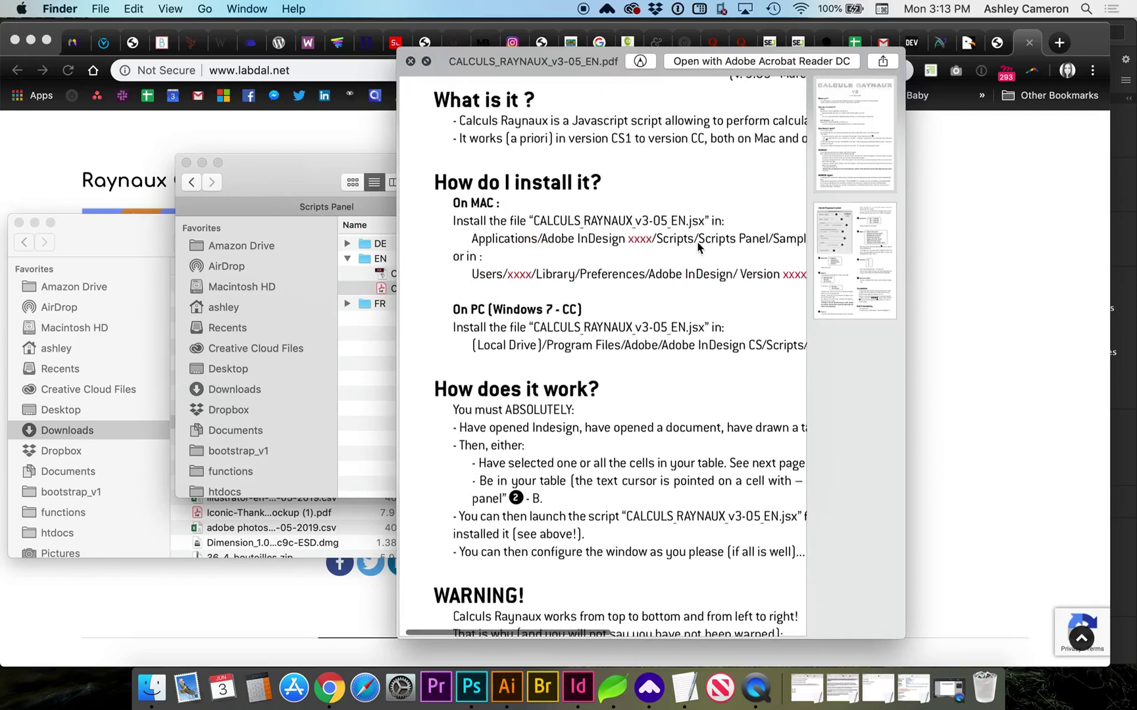
Copy CALCULS_RAYNAUX_v3-05_EN.jsx into InDesign CC 2018's Scripts Panel folder
{"action": "left_click", "coordinate": [315, 208]}
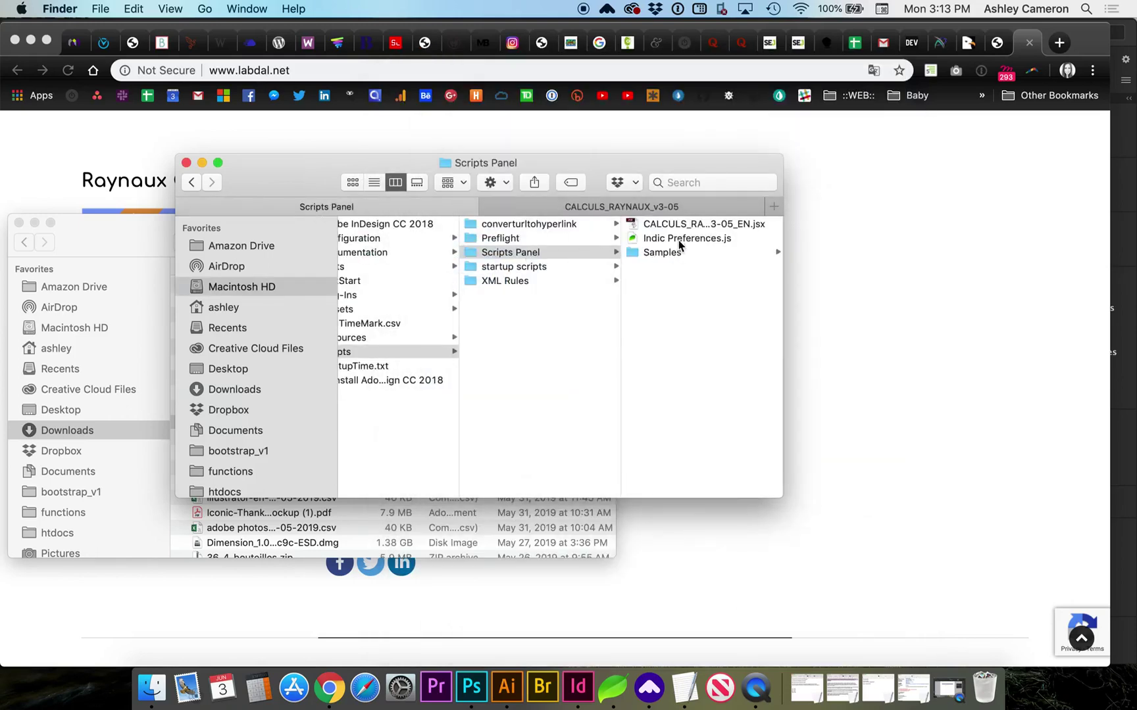
{"action": "left_click", "coordinate": [674, 228]}
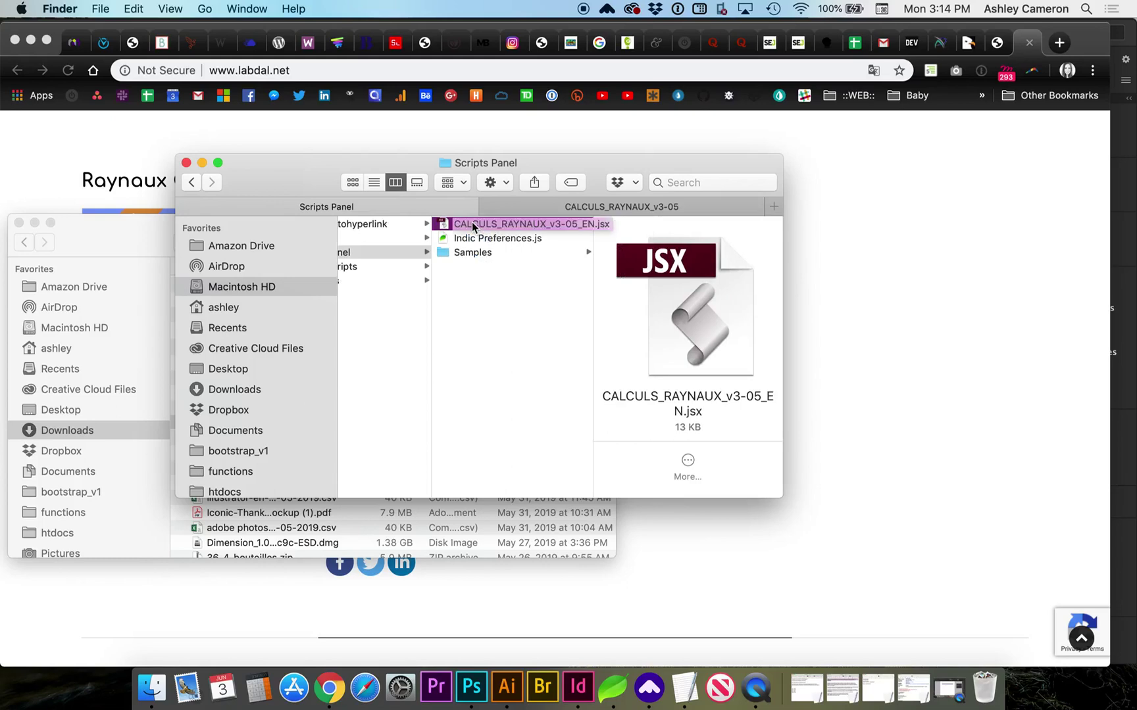
{"action": "mouse_move", "coordinate": [471, 221]}
{"action": "left_mouse_down"}
{"action": "mouse_move", "coordinate": [588, 640]}
{"action": "mouse_move", "coordinate": [578, 688]}
{"action": "left_mouse_up"}
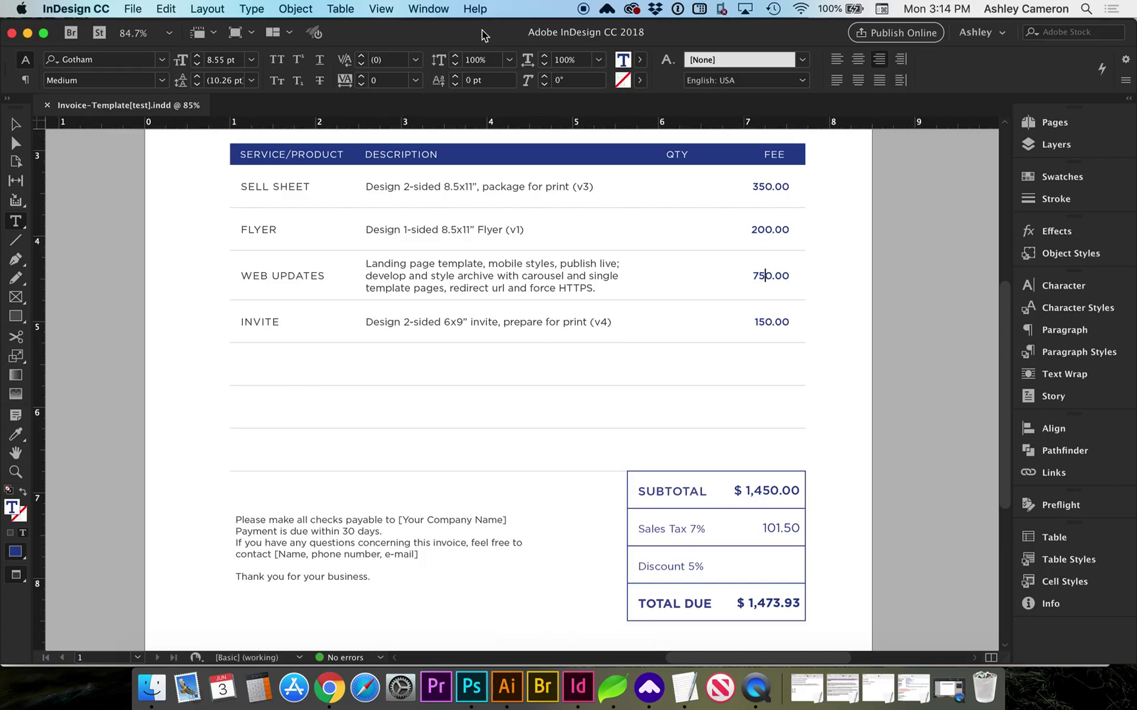
Open the Scripts panel and select CALCULS_RAYNAUX_v3-05_EN.jsx under Application
{"action": "left_click", "coordinate": [429, 12]}
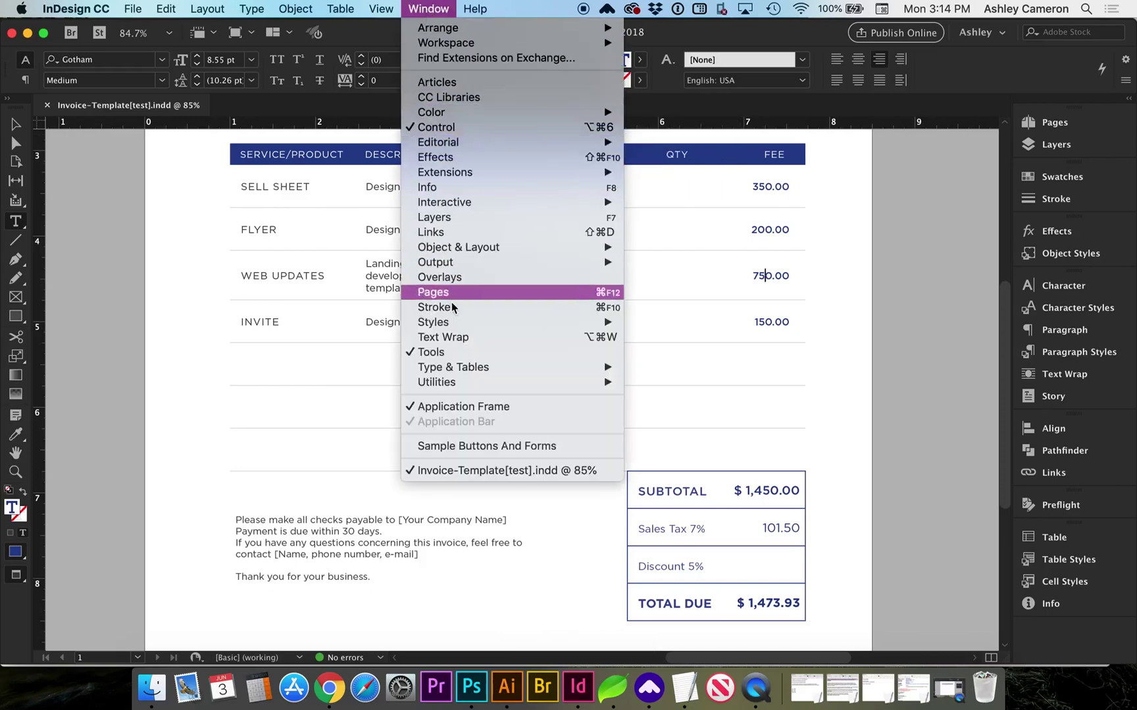
{"action": "mouse_move", "coordinate": [436, 382]}
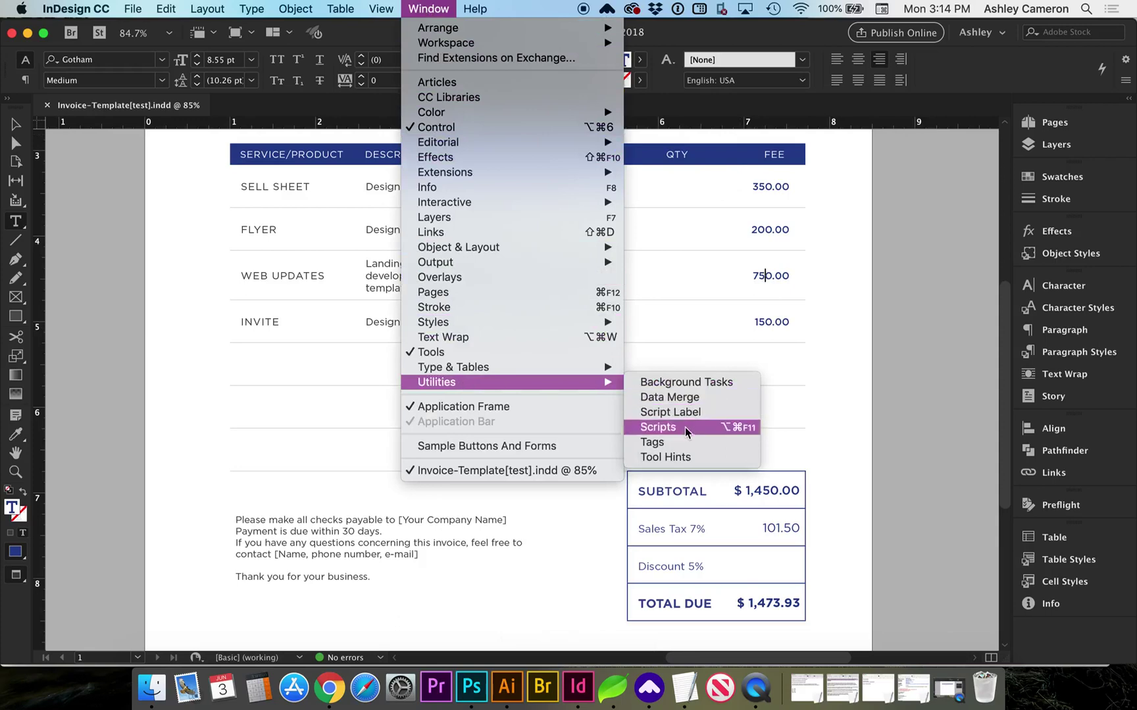
{"action": "left_click", "coordinate": [675, 427]}
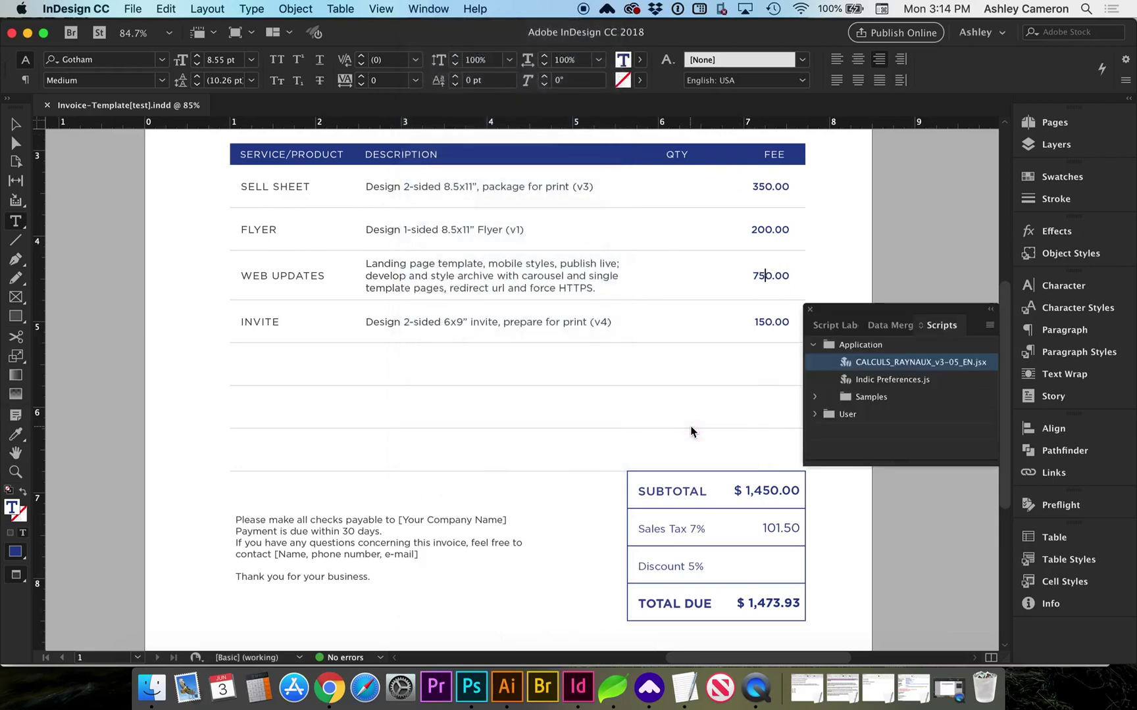
{"action": "left_click", "coordinate": [821, 344]}
{"action": "left_click", "coordinate": [815, 348]}
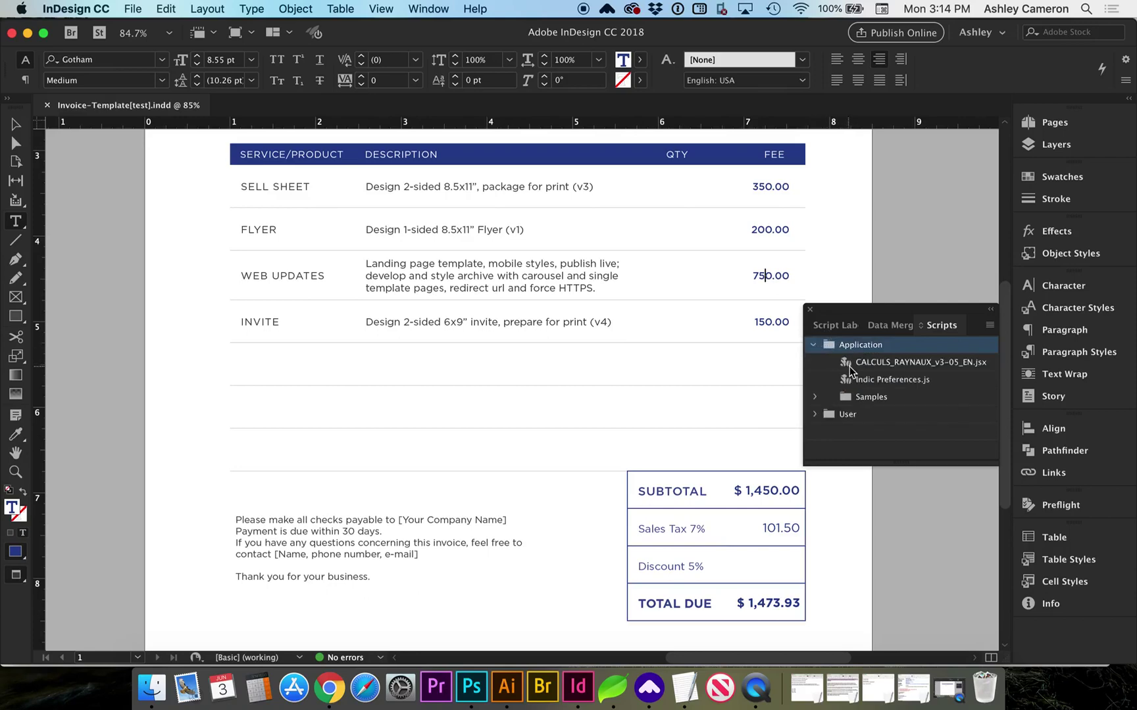
{"action": "left_click", "coordinate": [856, 365]}
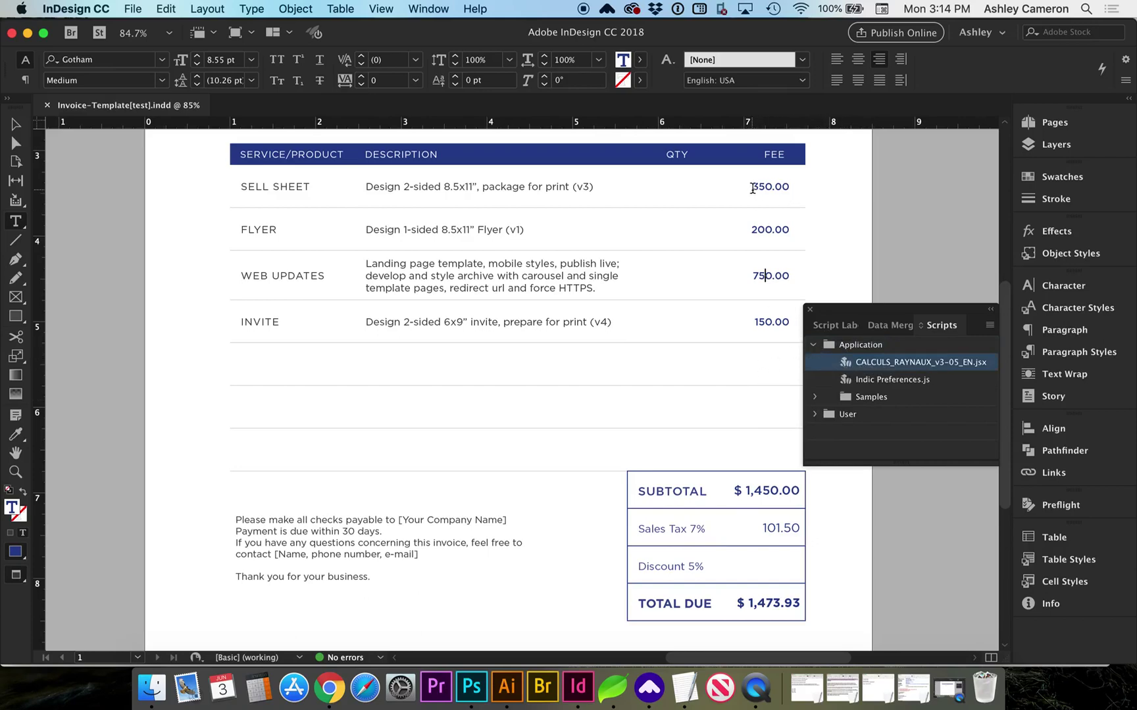
Delete the subtotal $ 1,450.00, sales tax 101.50 and total due $ 1,473.93 amounts
{"action": "left_click", "coordinate": [738, 490]}
{"action": "left_click_drag", "start_coordinate": [737, 492], "coordinate": [800, 491]}
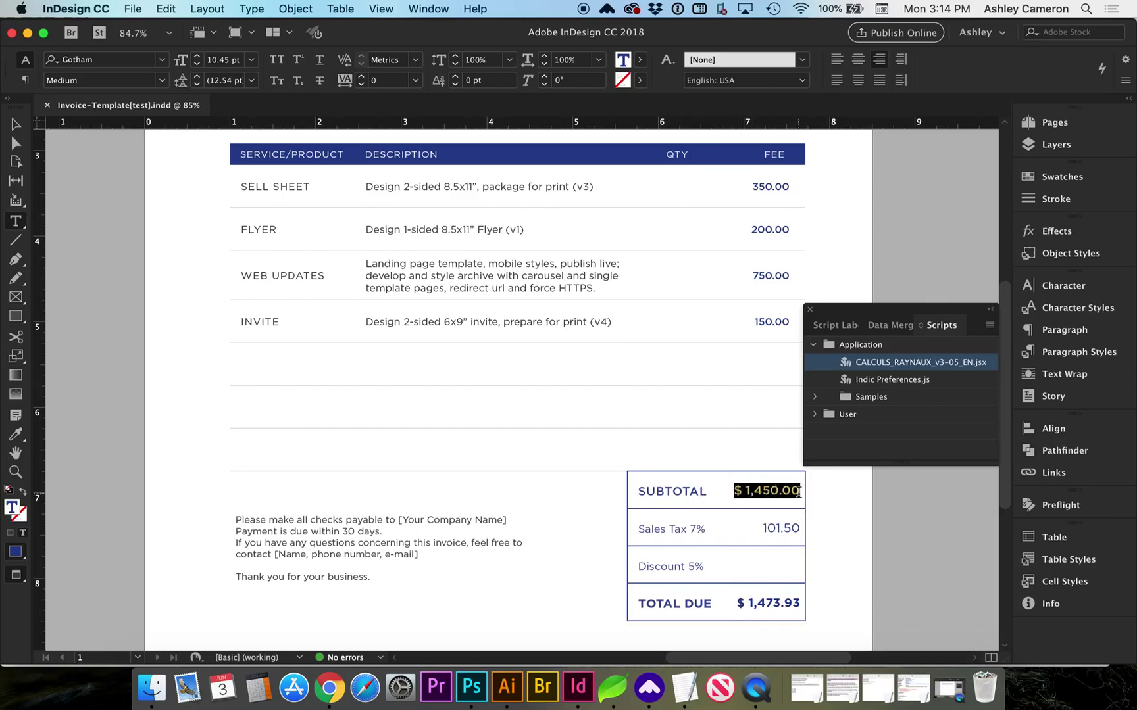
{"action": "key", "text": "BackSpace"}
{"action": "left_click_drag", "start_coordinate": [761, 529], "coordinate": [799, 528]}
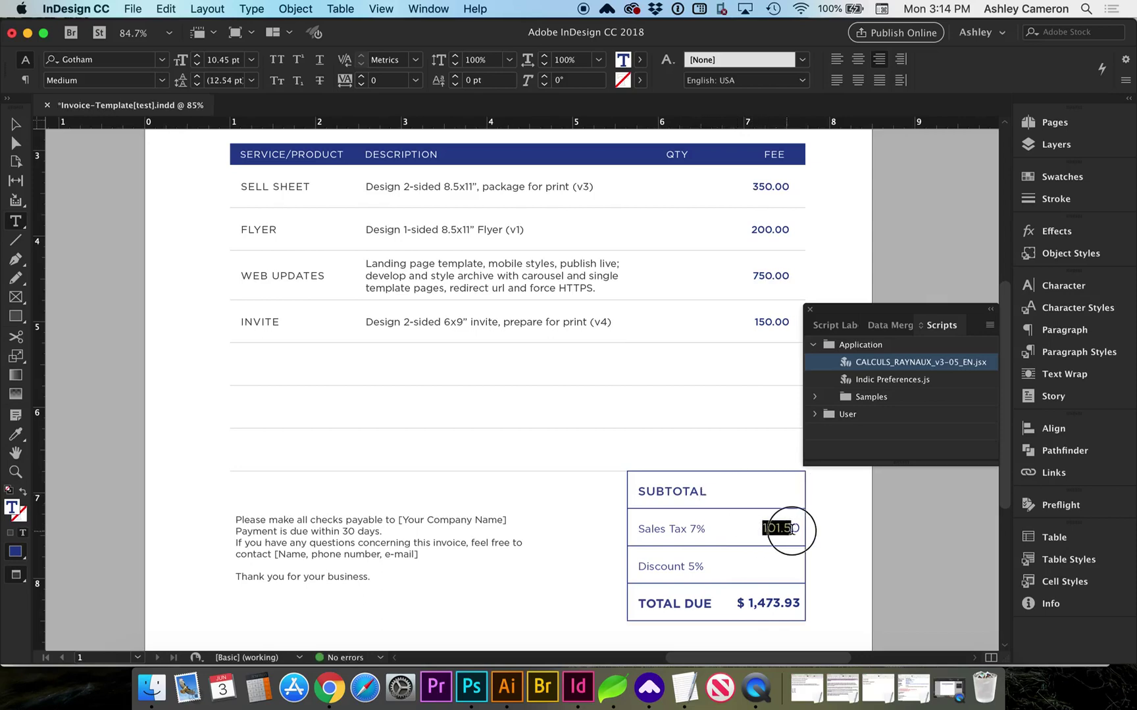
{"action": "key", "text": "BackSpace"}
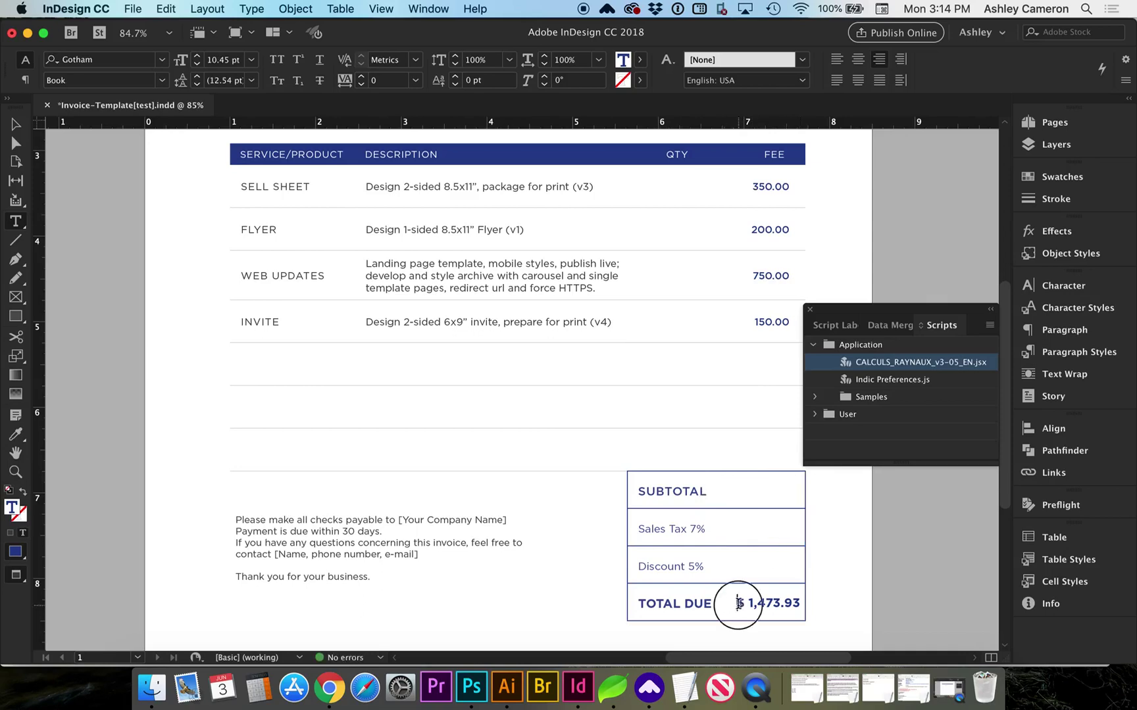
{"action": "left_click_drag", "start_coordinate": [738, 603], "coordinate": [800, 604]}
{"action": "key", "text": "BackSpace"}
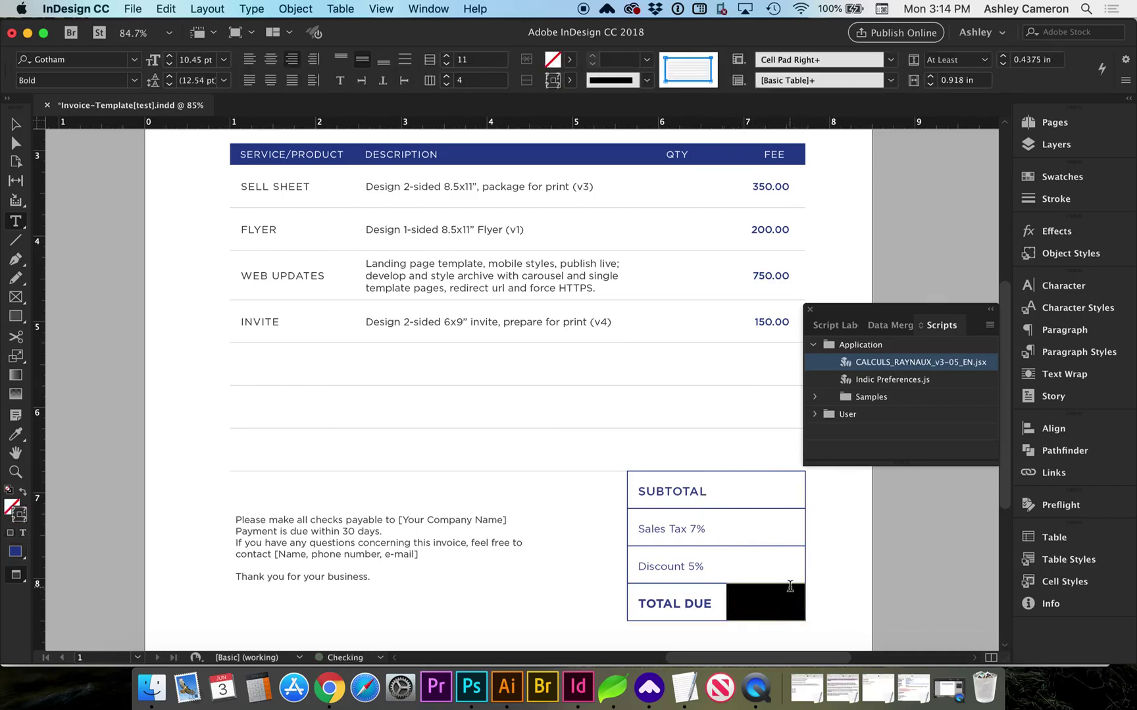
Select the fee cells from 350.00 down through the empty Subtotal cell
{"action": "left_click", "coordinate": [774, 493]}
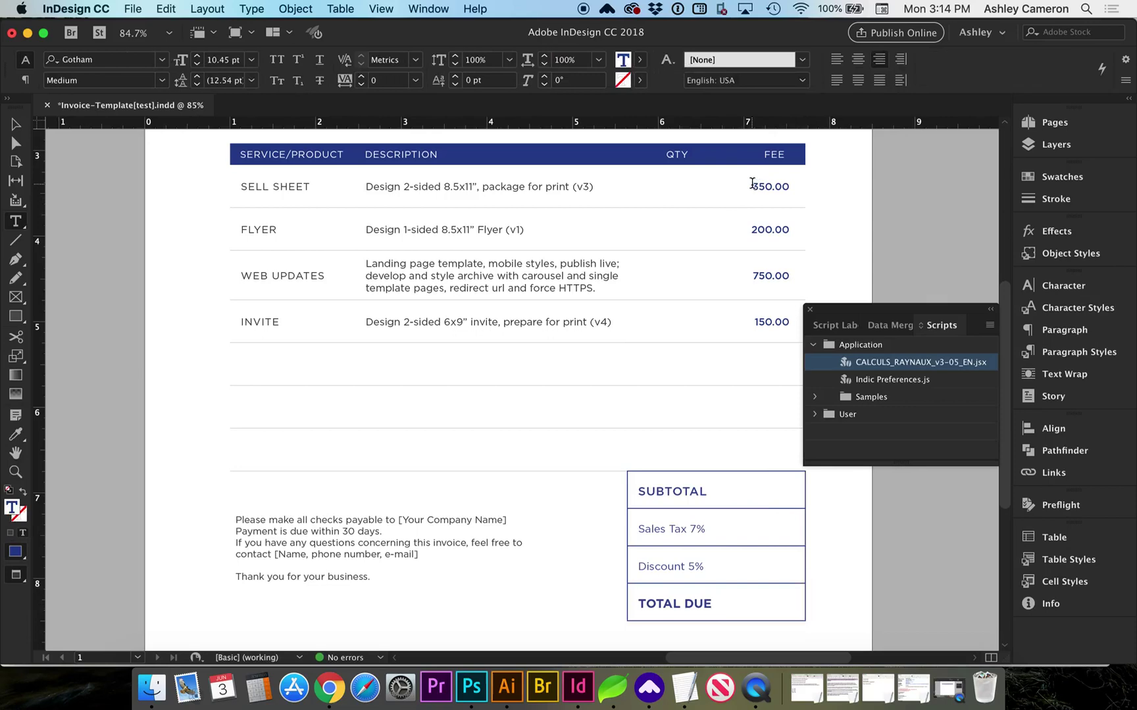
{"action": "left_click_drag", "start_coordinate": [752, 185], "coordinate": [769, 446]}
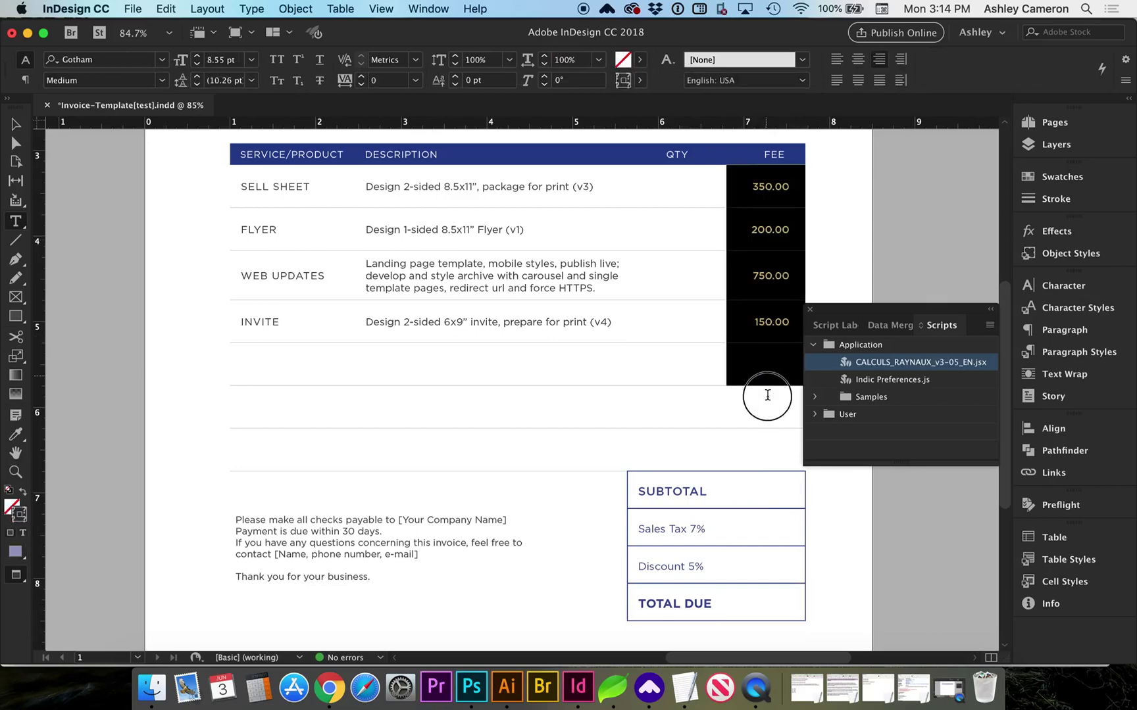
{"action": "left_click_drag", "start_coordinate": [769, 446], "coordinate": [770, 488]}
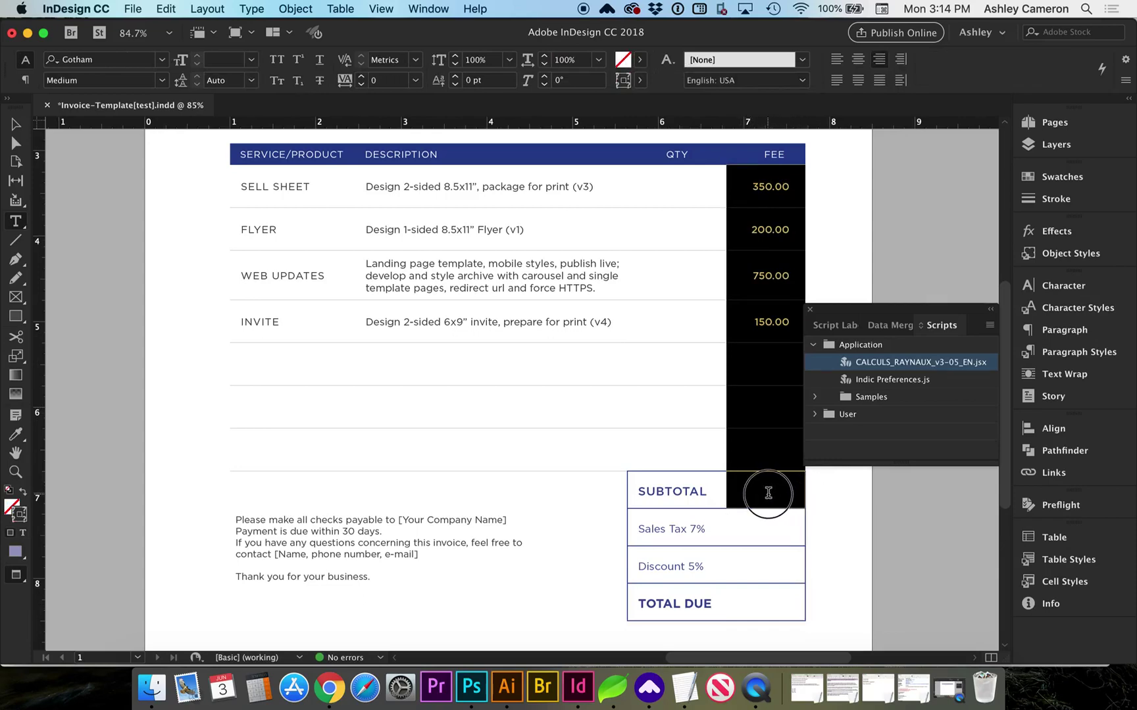
{"action": "left_click_drag", "start_coordinate": [768, 493], "coordinate": [768, 489]}
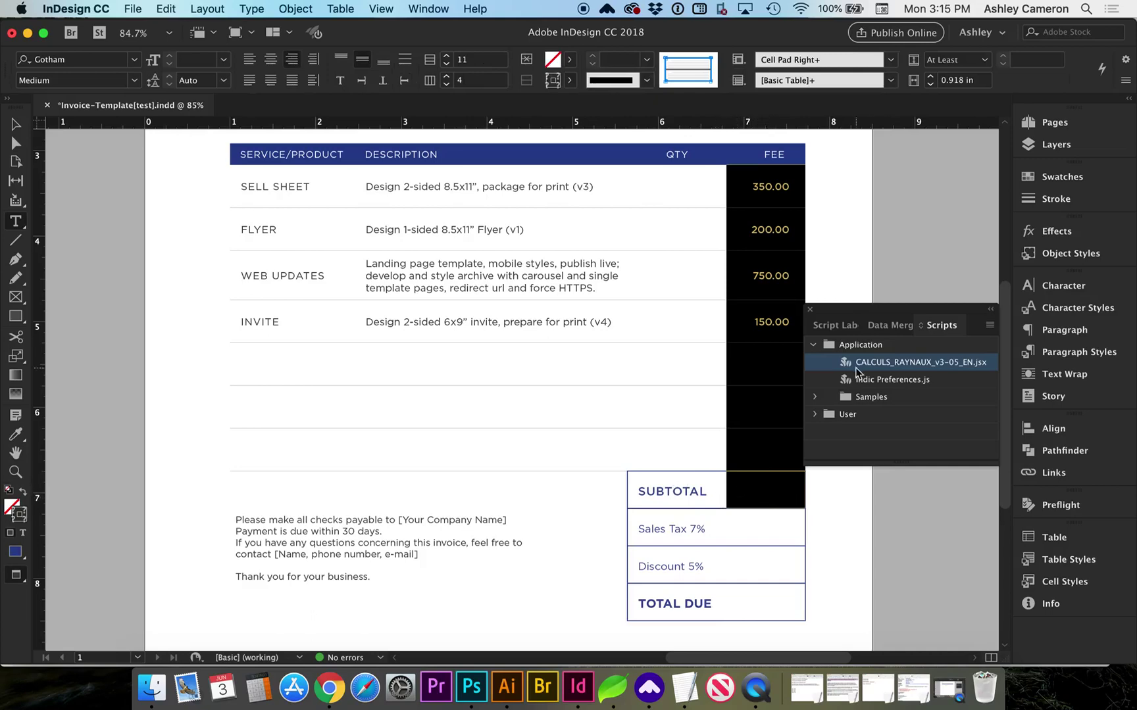
Run Calculs Raynaux with rounding to 2 decimals and trailing zeros forced
{"action": "double_click", "coordinate": [844, 368]}
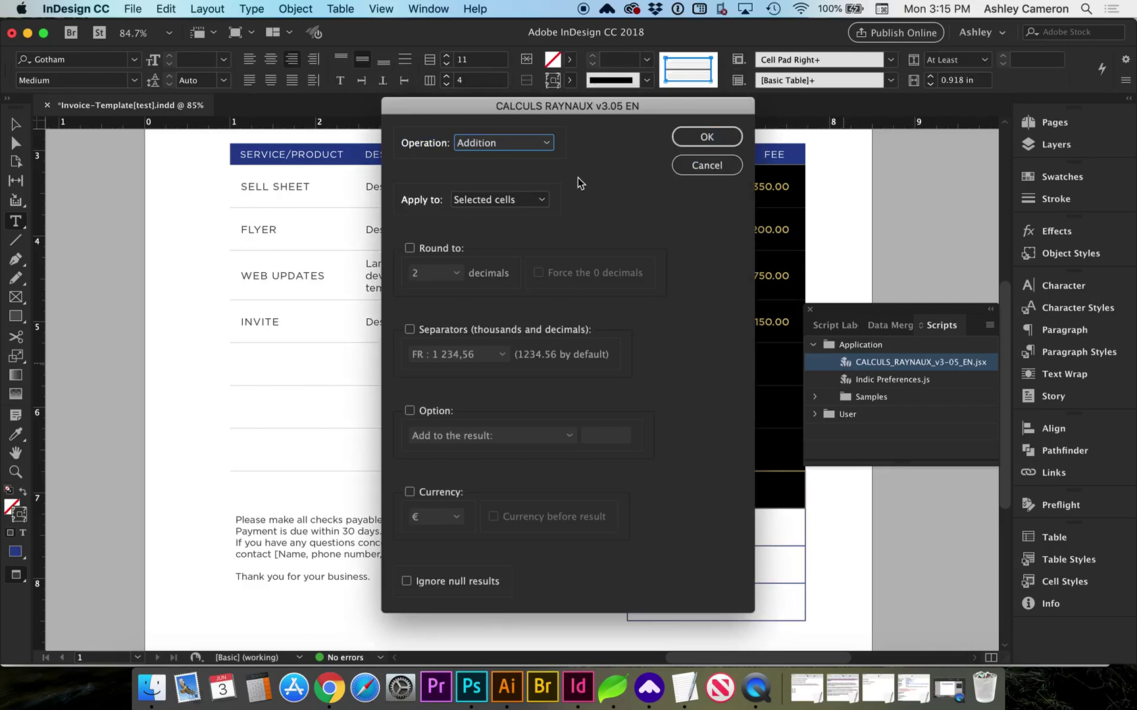
{"action": "left_click_drag", "start_coordinate": [566, 113], "coordinate": [462, 118]}
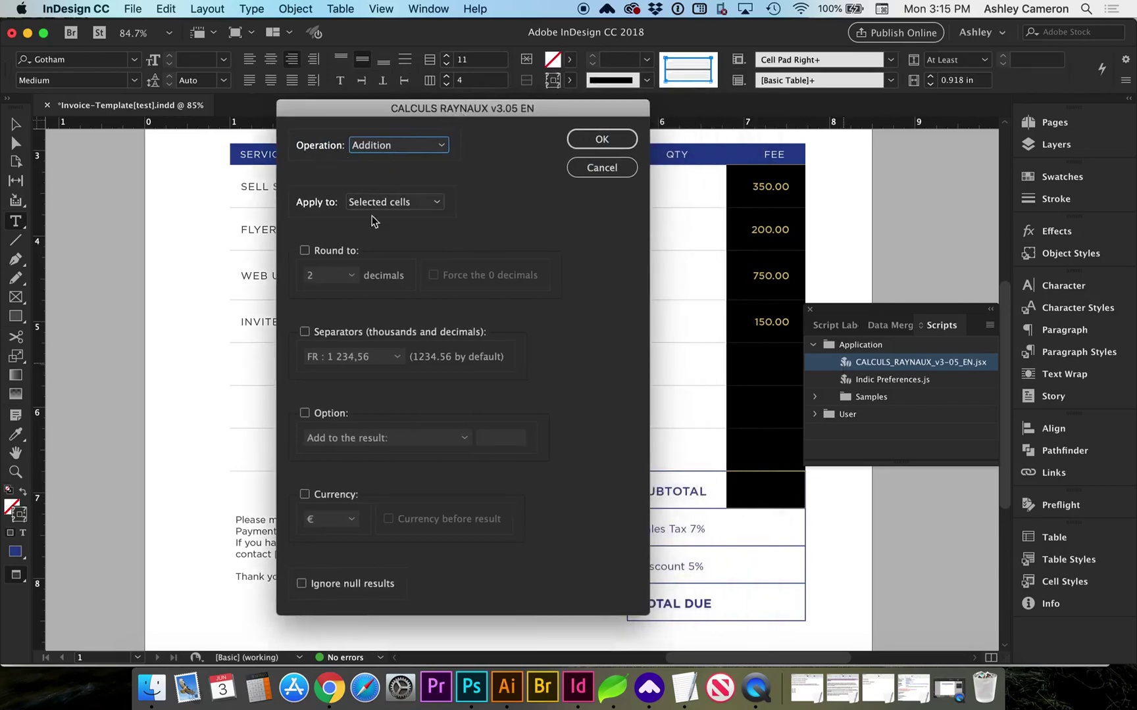
{"action": "left_click", "coordinate": [334, 251]}
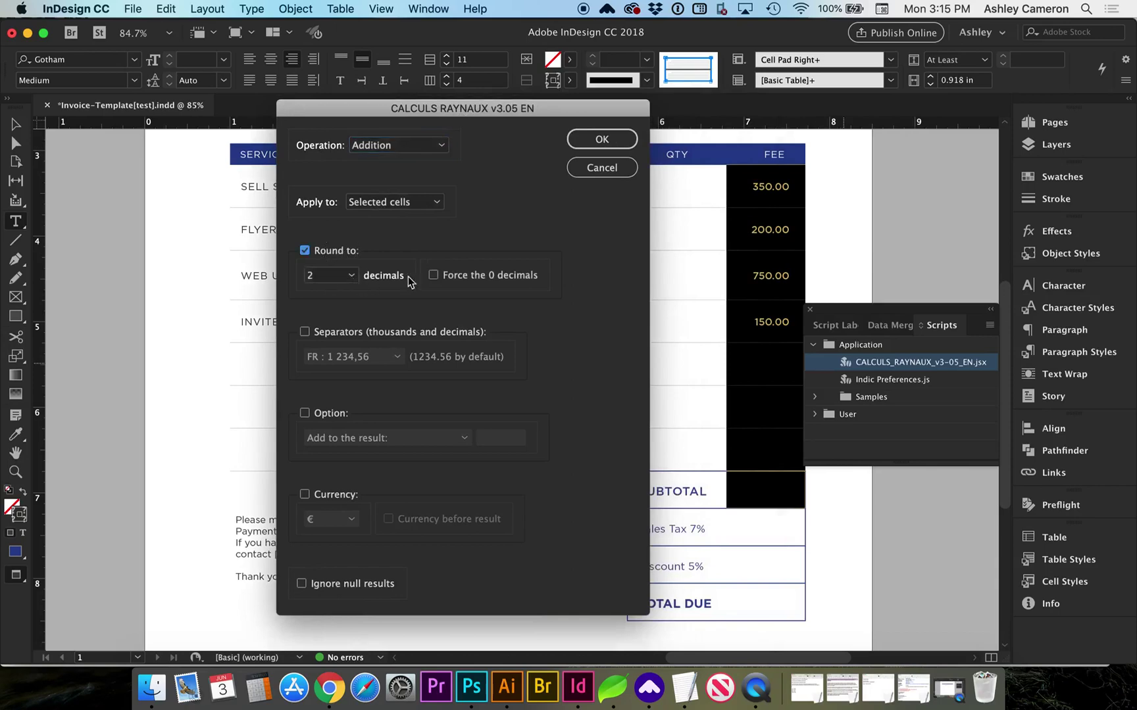
{"action": "left_click", "coordinate": [435, 278]}
Set English 1,234.56 separators and a $ currency symbol before the result
{"action": "left_click", "coordinate": [305, 333]}
{"action": "left_click", "coordinate": [343, 358]}
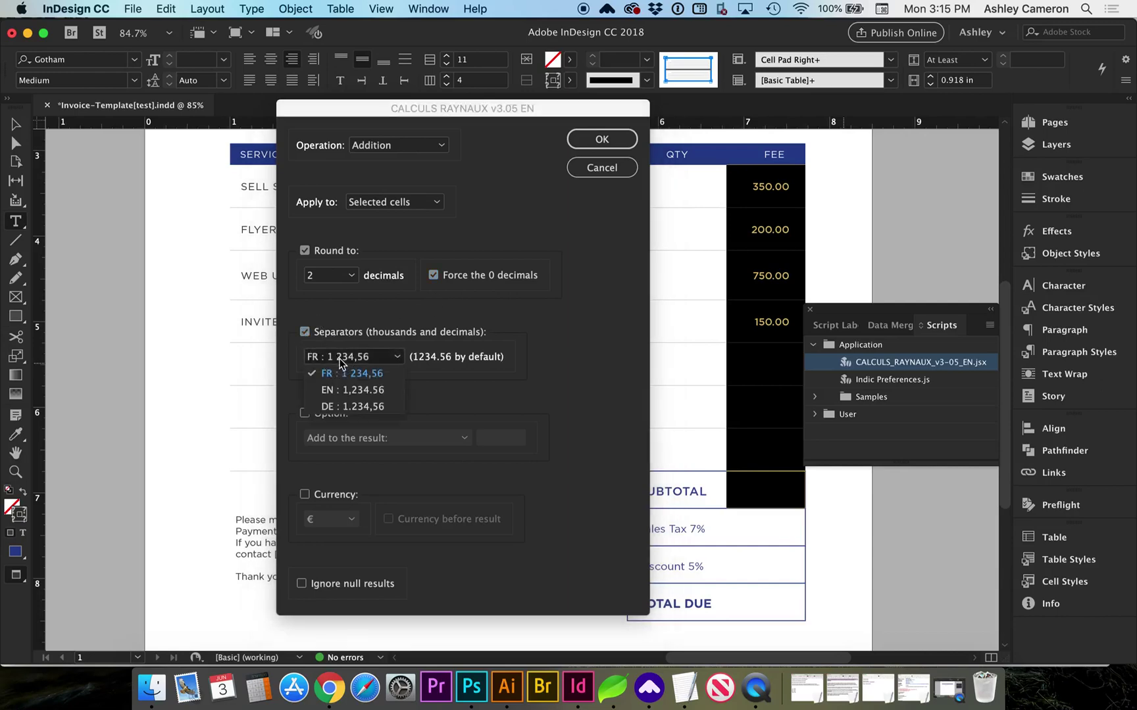
{"action": "left_click", "coordinate": [362, 391]}
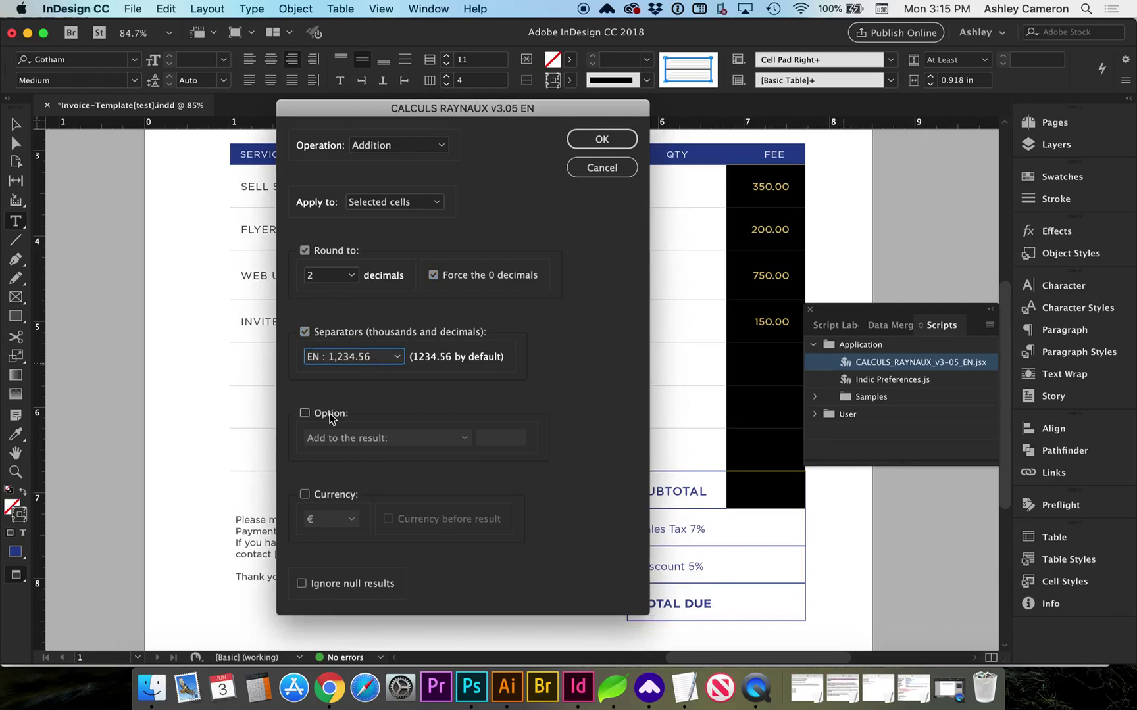
{"action": "left_click", "coordinate": [323, 497]}
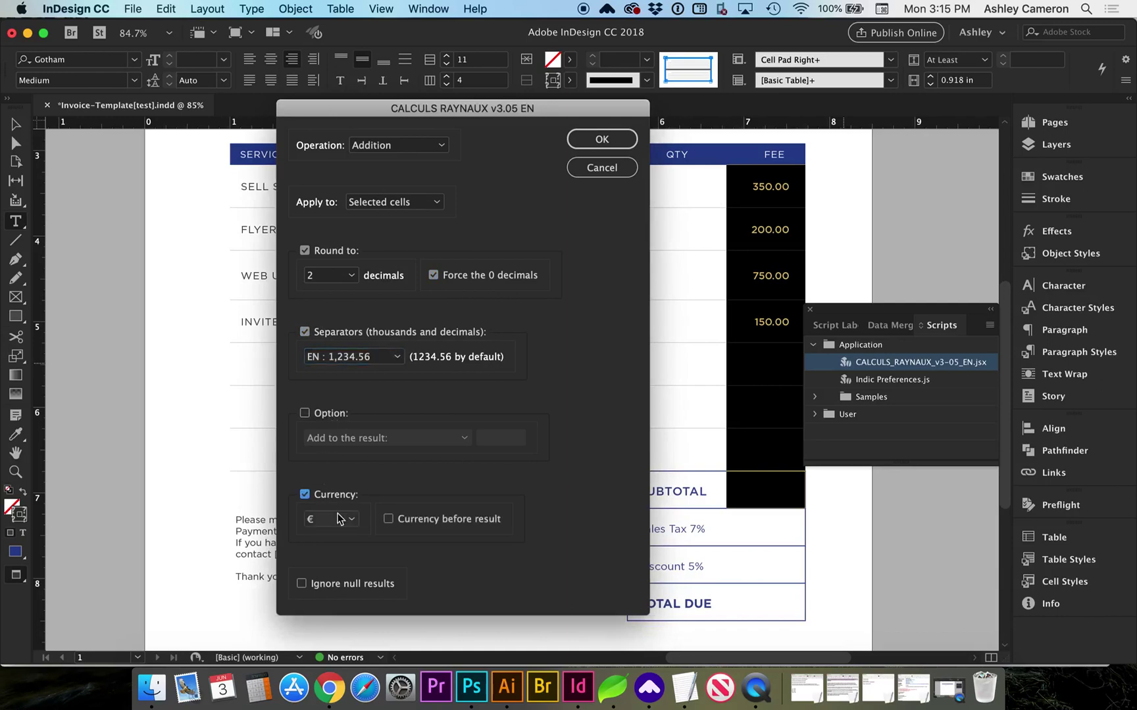
{"action": "left_click", "coordinate": [352, 519]}
{"action": "left_click", "coordinate": [344, 552]}
{"action": "left_click", "coordinate": [389, 522]}
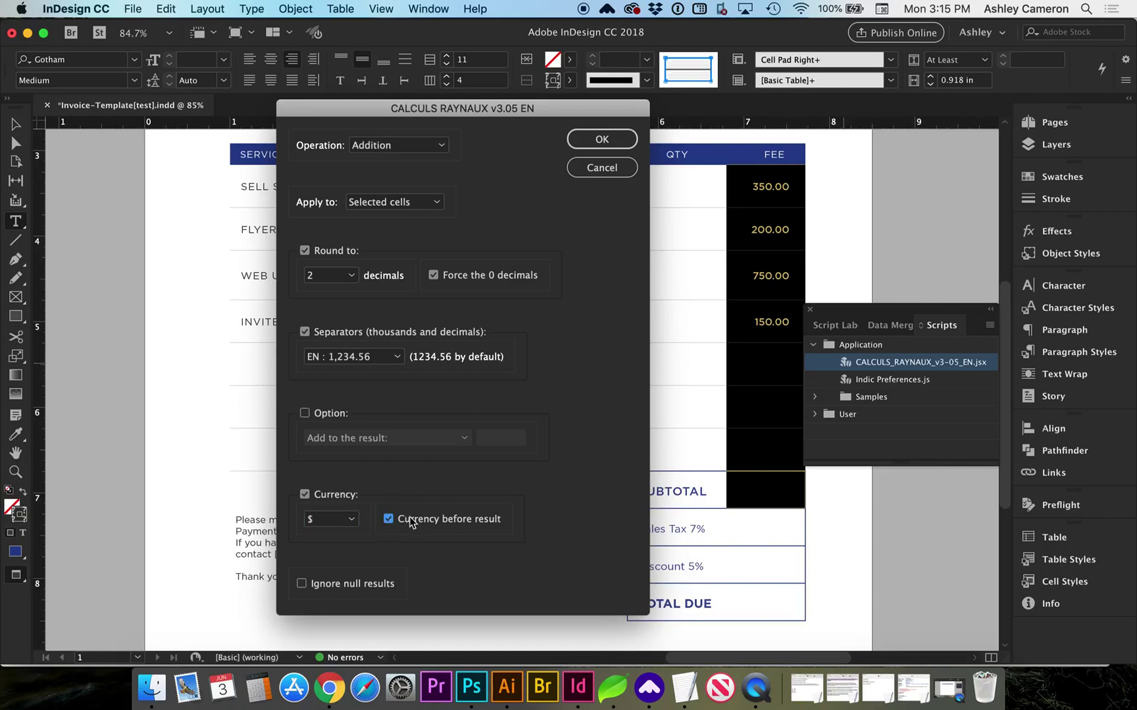
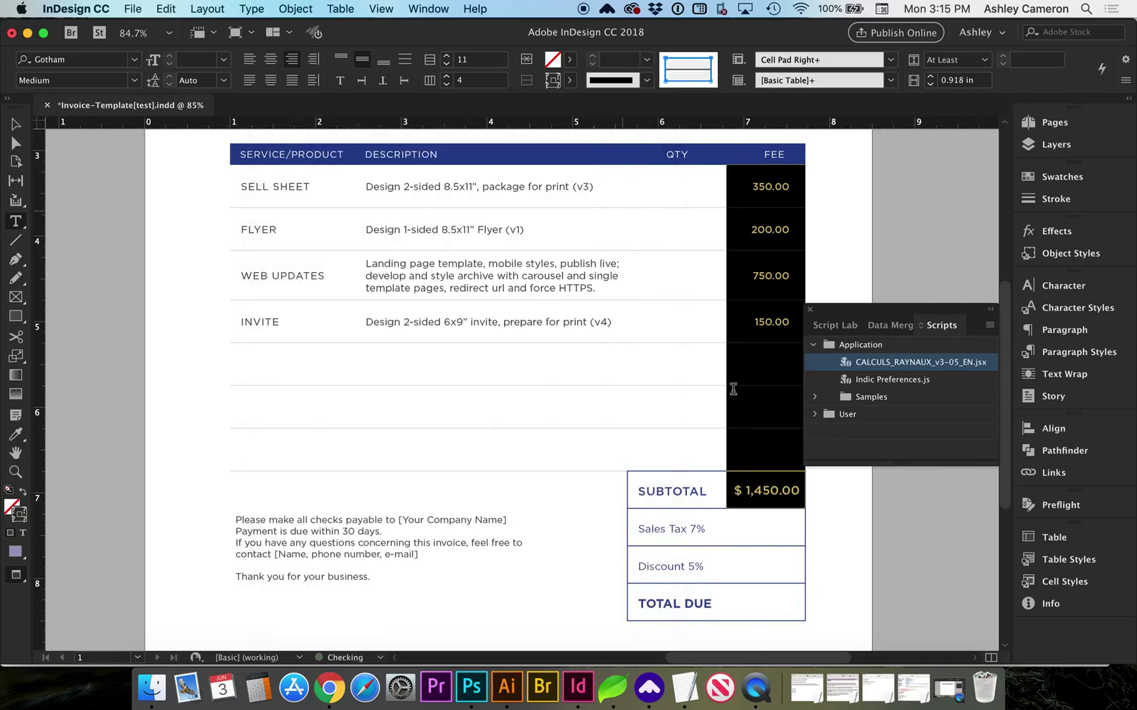
Deselect the cells to confirm the $1,450.00 subtotal, then move into the Sales Tax amount cell
{"action": "left_click", "coordinate": [783, 494]}
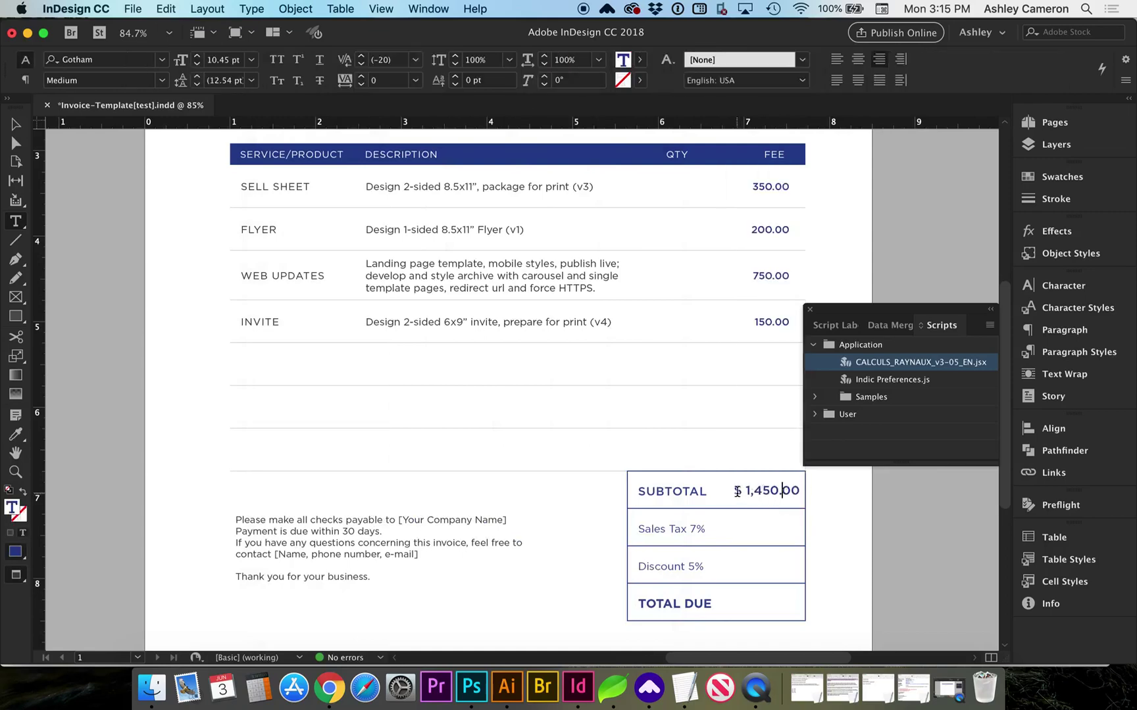
{"action": "left_click", "coordinate": [769, 527]}
Select the subtotal and sales tax amount cells and run the CALCULS RAYNAUX script
{"action": "left_click_drag", "start_coordinate": [736, 491], "coordinate": [771, 527]}
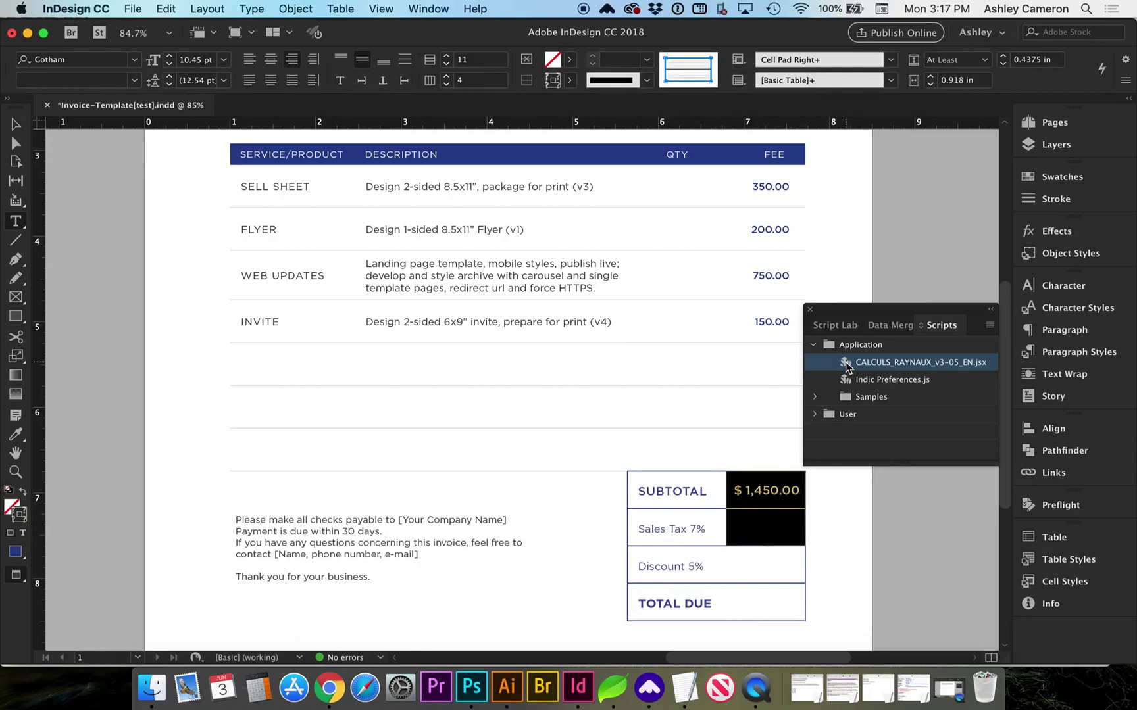
{"action": "double_click", "coordinate": [846, 367]}
{"action": "left_click_drag", "start_coordinate": [613, 123], "coordinate": [462, 122]}
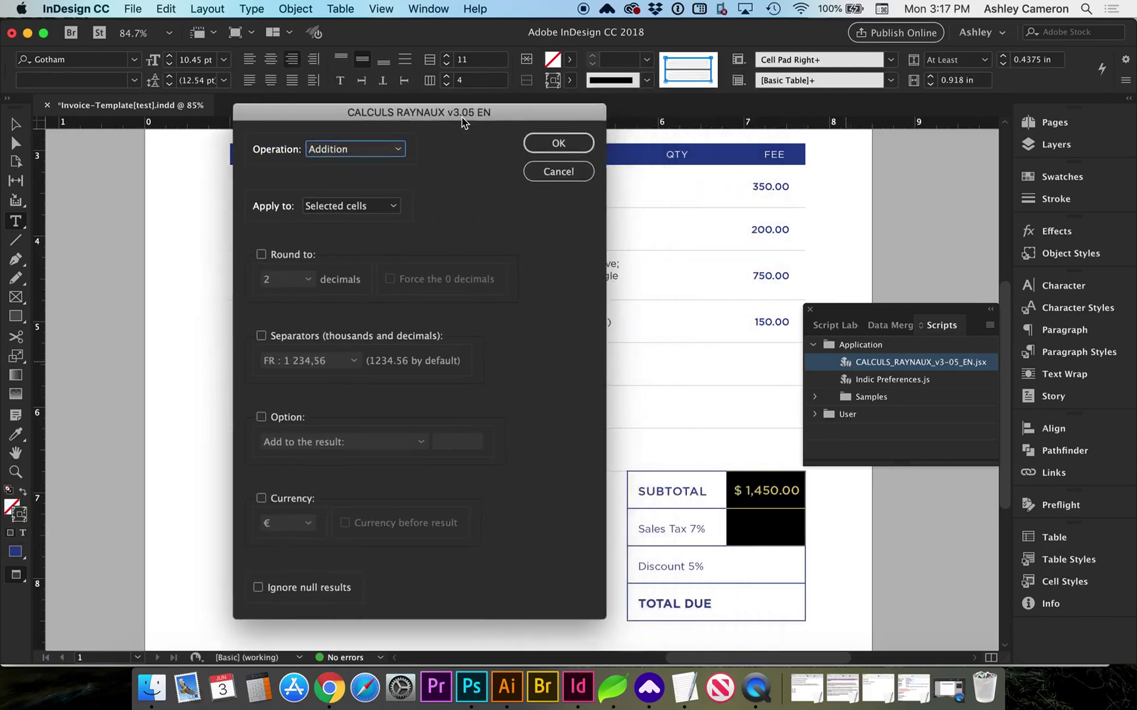
Set the script to round to 2 decimals with English 1,234.56 separators
{"action": "left_click", "coordinate": [288, 254]}
{"action": "left_click", "coordinate": [390, 279]}
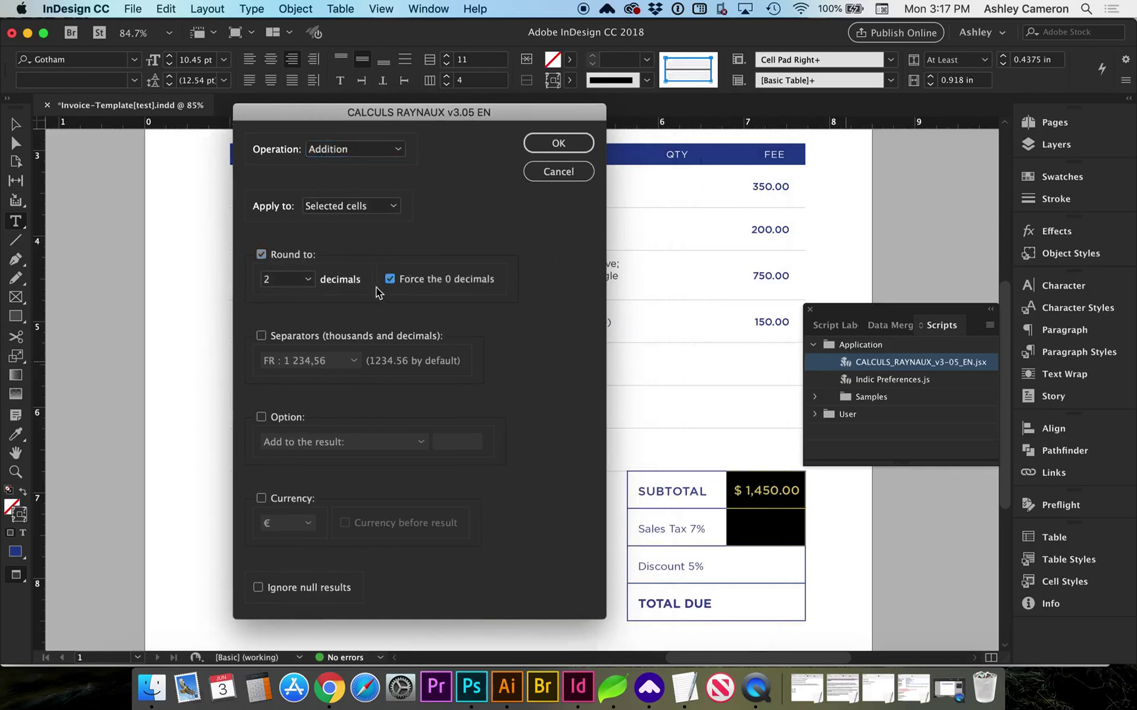
{"action": "left_click", "coordinate": [303, 341]}
{"action": "left_click", "coordinate": [298, 361]}
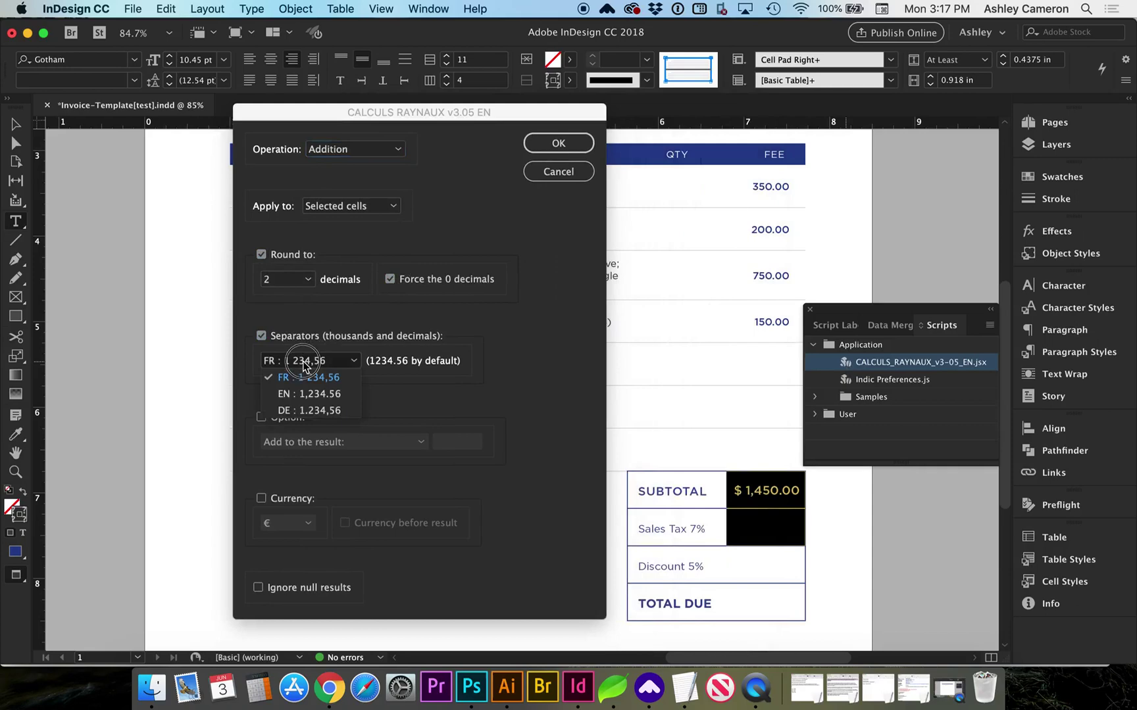
{"action": "left_click", "coordinate": [302, 377]}
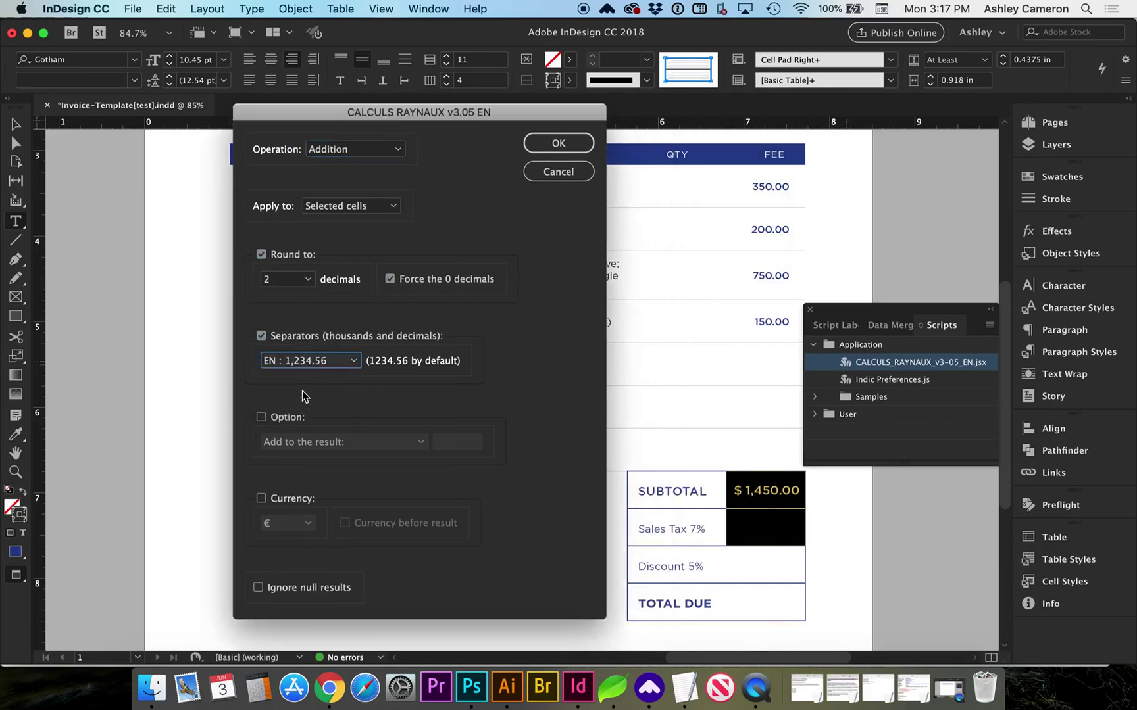
Apply 7% to the result and run it, giving 101.50 tax
{"action": "left_click", "coordinate": [278, 421]}
{"action": "left_click", "coordinate": [290, 445]}
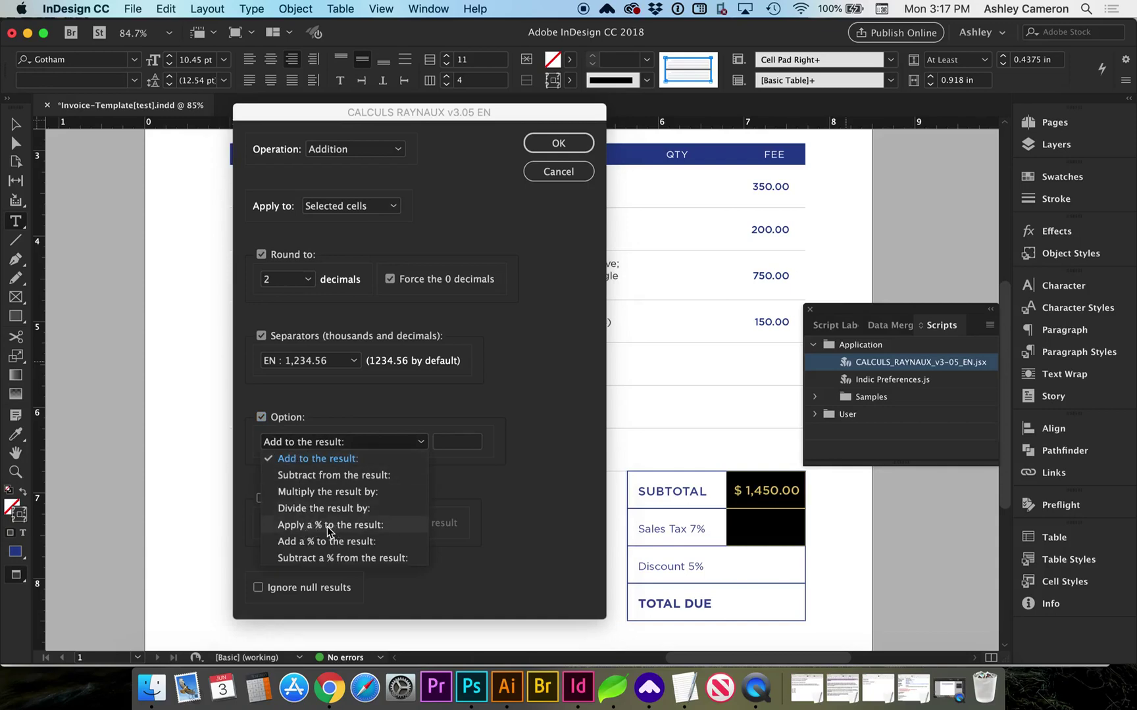
{"action": "left_click", "coordinate": [327, 525]}
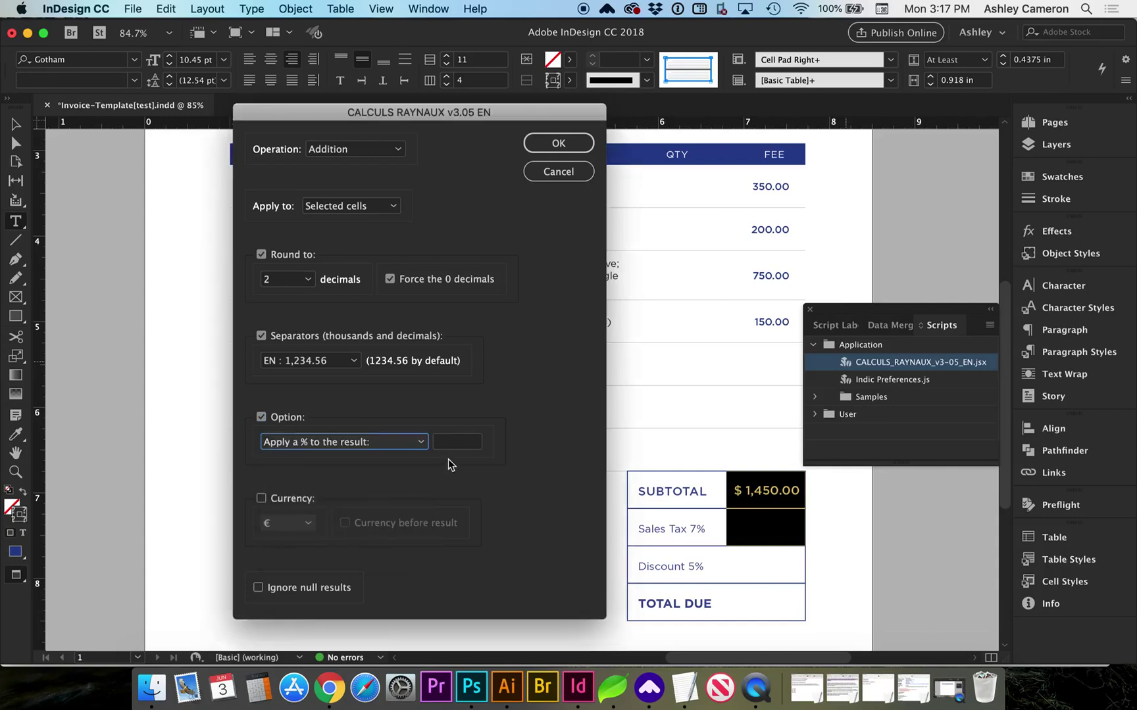
{"action": "left_click", "coordinate": [459, 444]}
{"action": "type", "text": "7"}
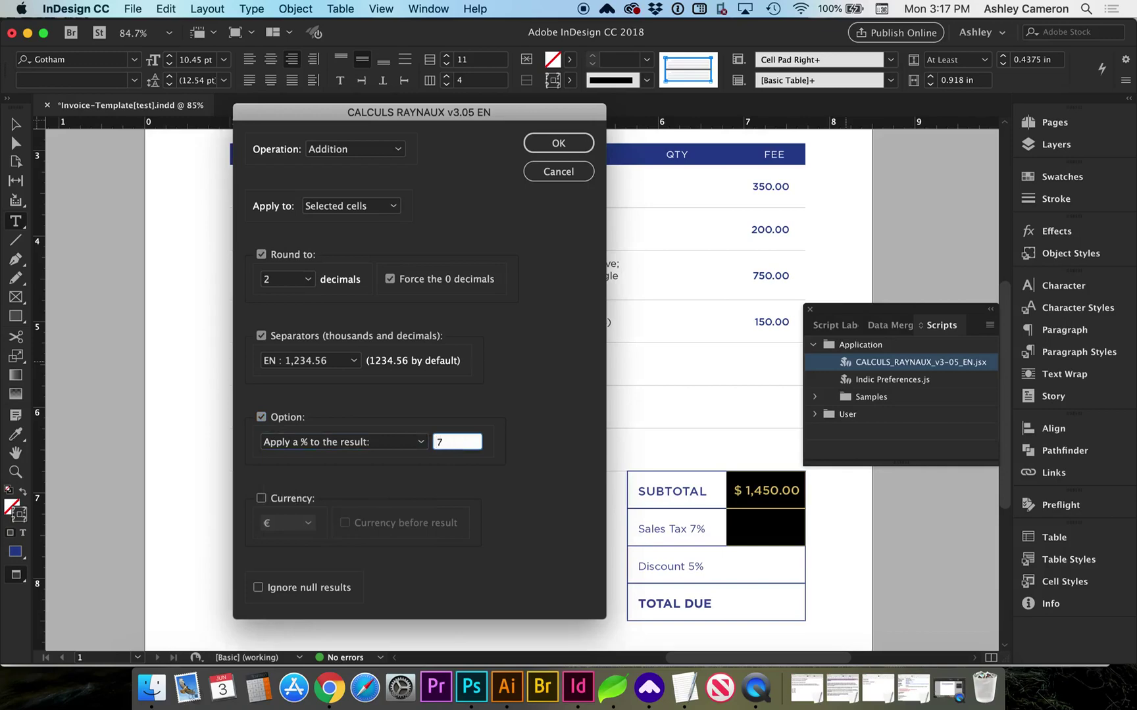
{"action": "left_click", "coordinate": [558, 148]}
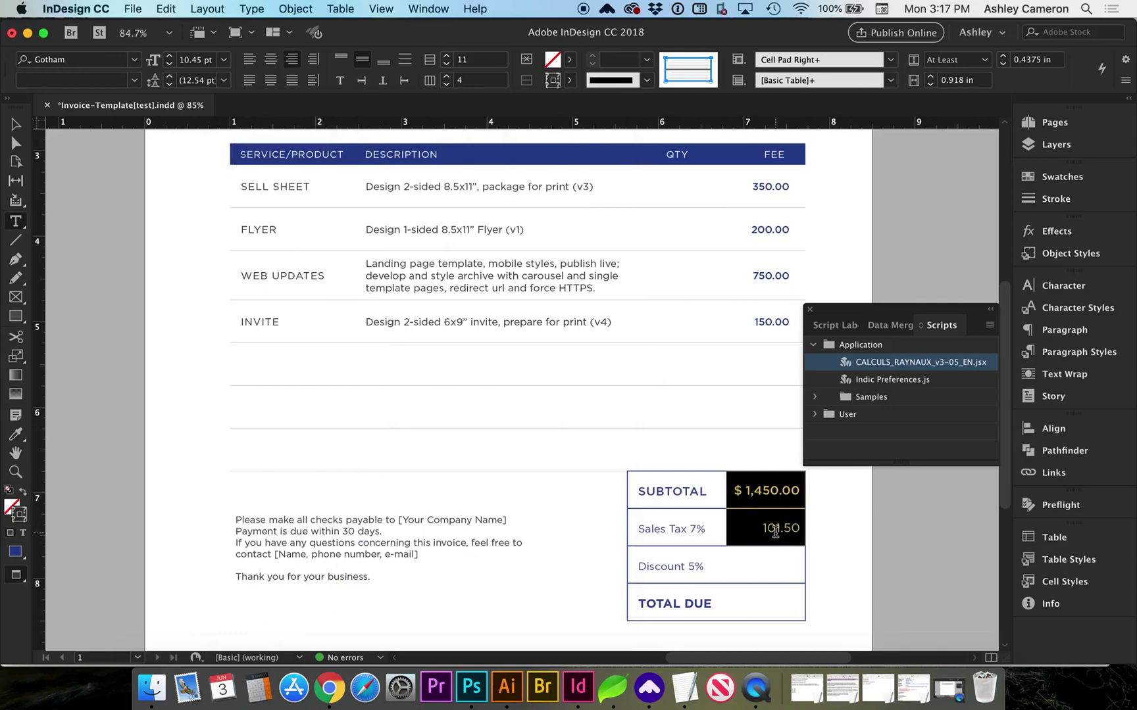
{"action": "left_click", "coordinate": [760, 531]}
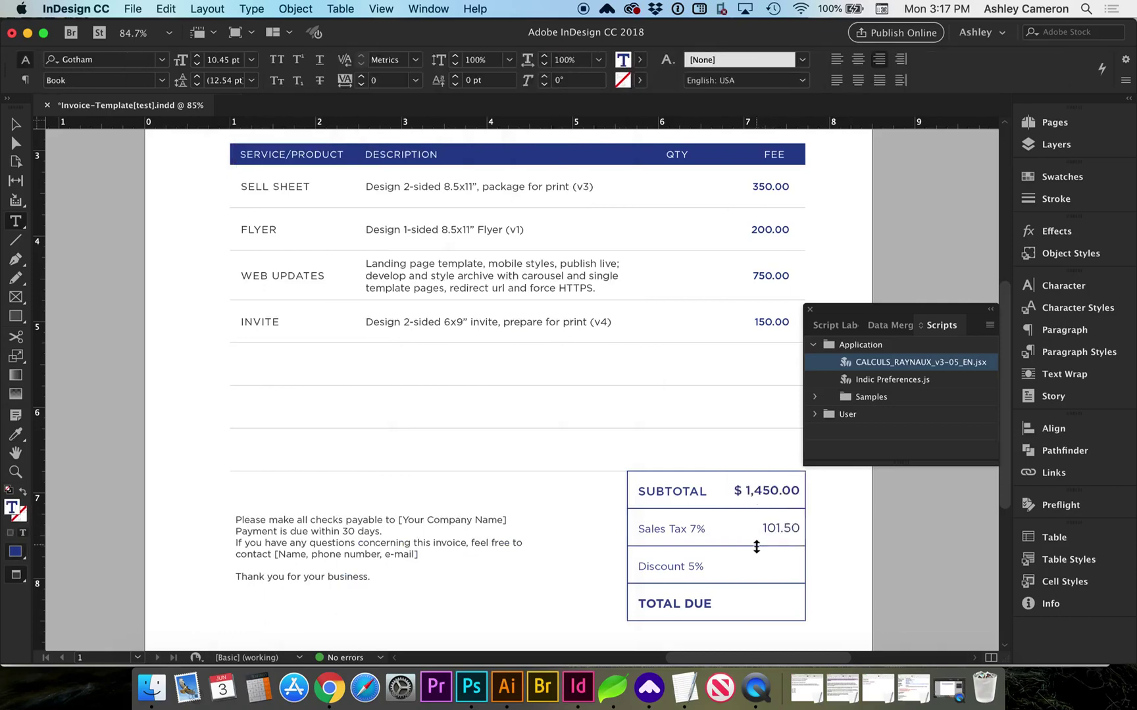
{"action": "scroll", "coordinate": [757, 547], "scroll_direction": "down", "scroll_amount": 1}
{"action": "scroll", "coordinate": [757, 547], "scroll_direction": "right", "scroll_amount": 3}
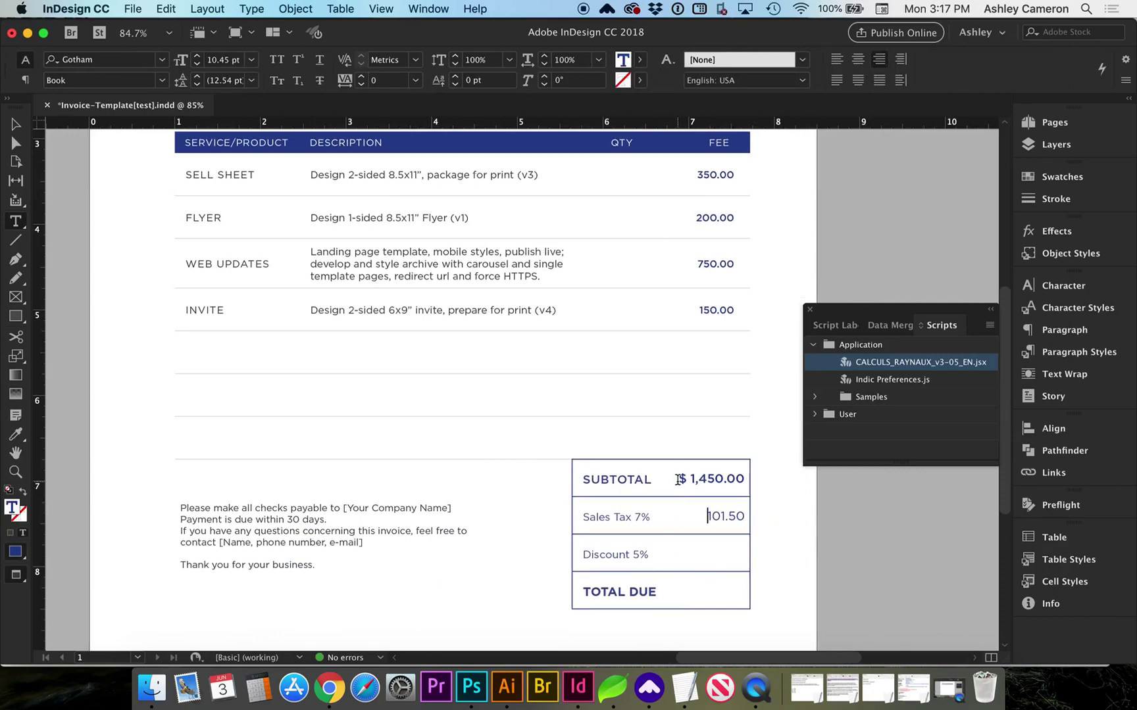
Select the right-column amount cells from the $1,450.00 subtotal down to Total Due
{"action": "left_click_drag", "start_coordinate": [680, 479], "coordinate": [731, 522]}
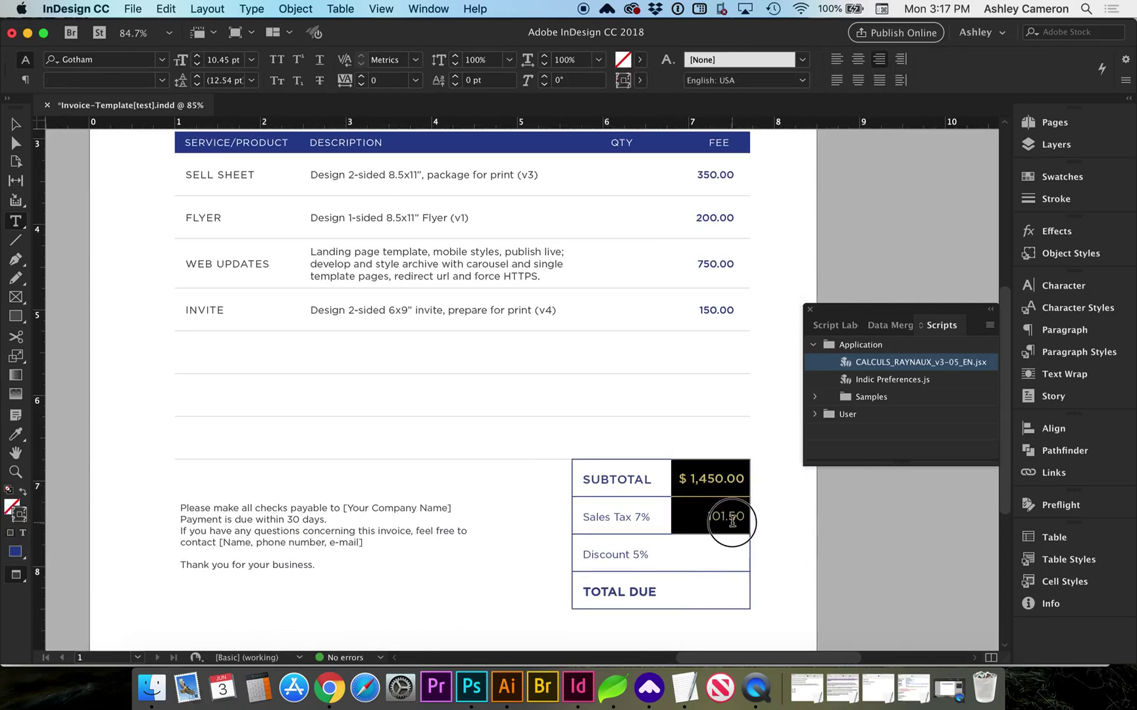
{"action": "left_click_drag", "start_coordinate": [731, 521], "coordinate": [732, 536]}
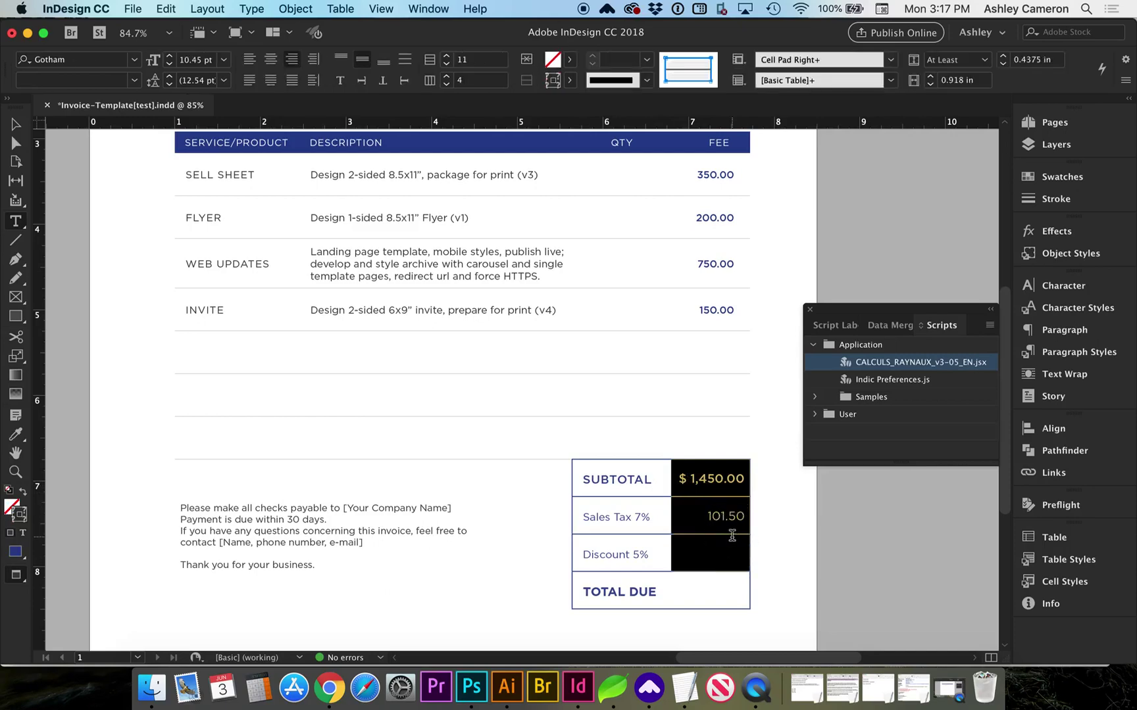
{"action": "left_click", "coordinate": [721, 517]}
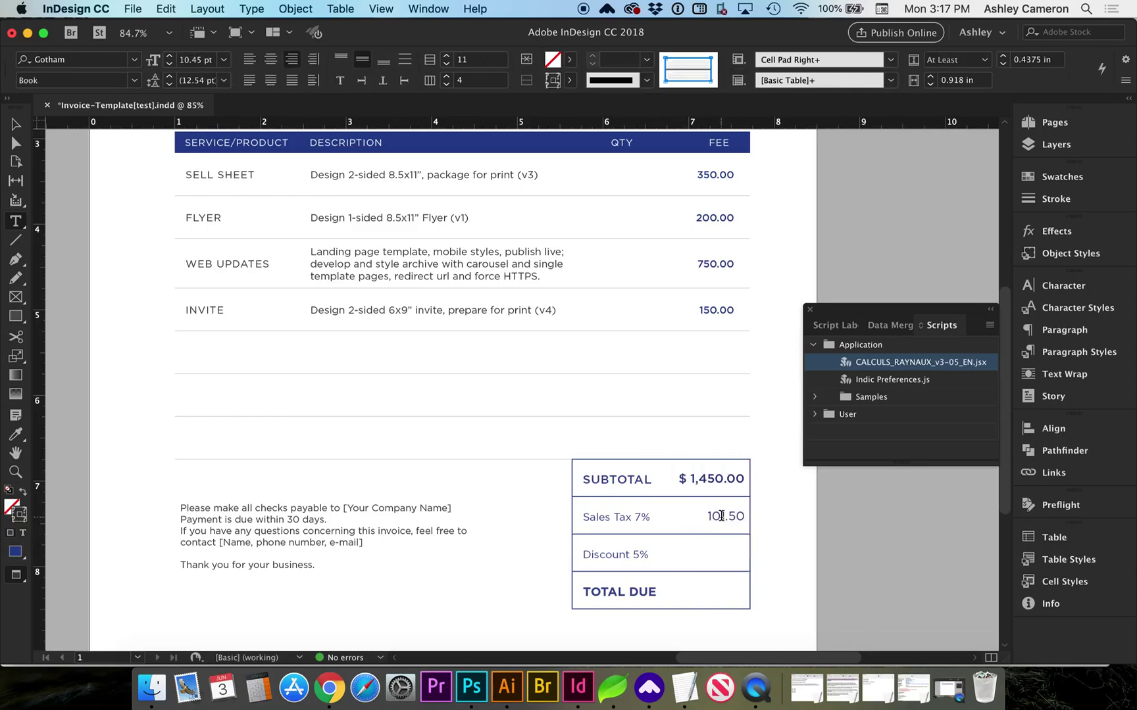
{"action": "left_click", "coordinate": [698, 555]}
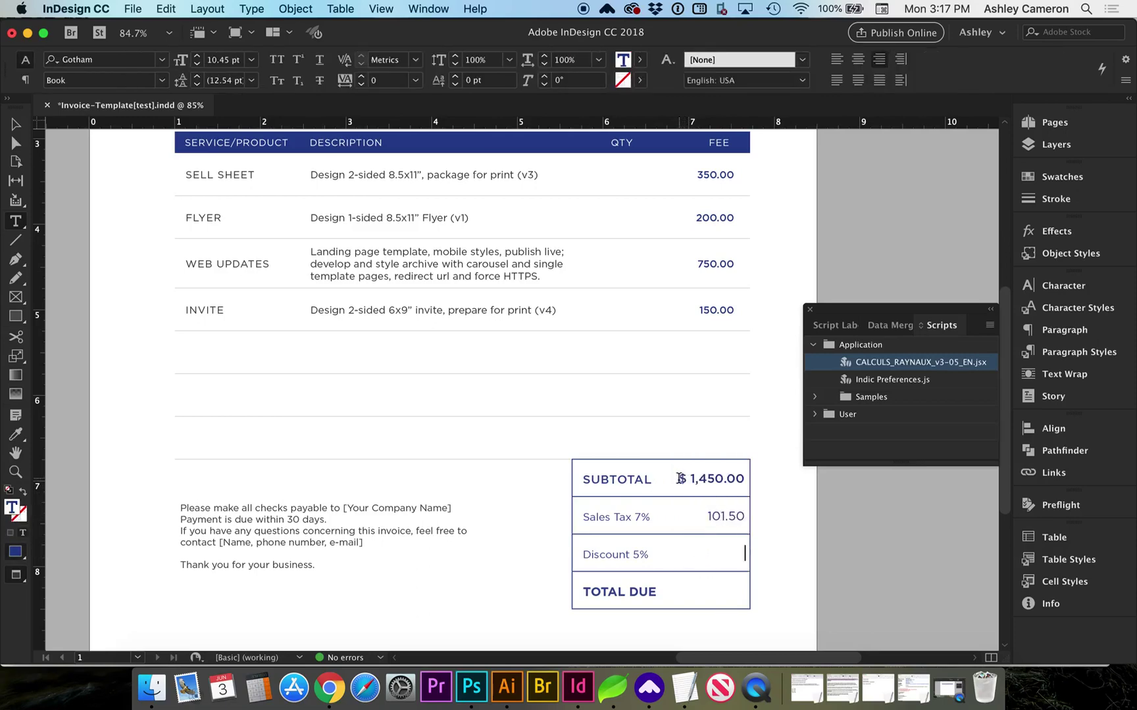
{"action": "mouse_move", "coordinate": [680, 473]}
{"action": "left_mouse_down"}
{"action": "mouse_move", "coordinate": [703, 527]}
{"action": "mouse_move", "coordinate": [706, 594]}
{"action": "left_mouse_up"}
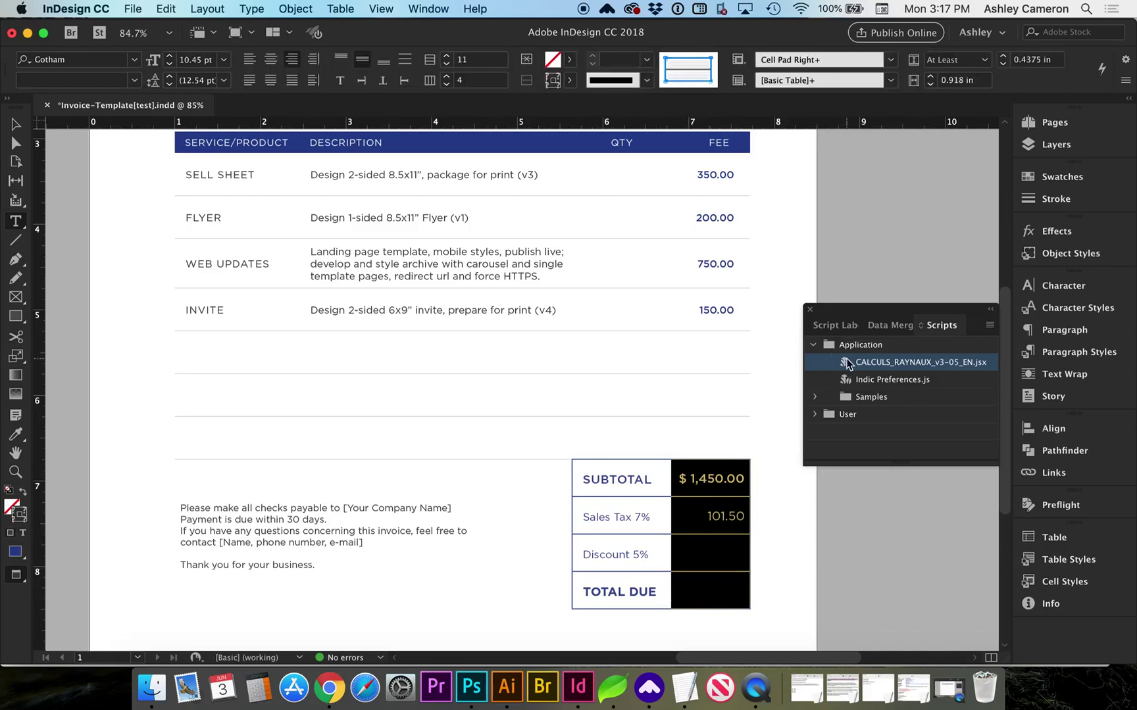
Rerun CALCULS RAYNAUX with rounding to 2 decimals and English 1,234.56 separators
{"action": "double_click", "coordinate": [845, 365]}
{"action": "left_click_drag", "start_coordinate": [625, 122], "coordinate": [422, 141]}
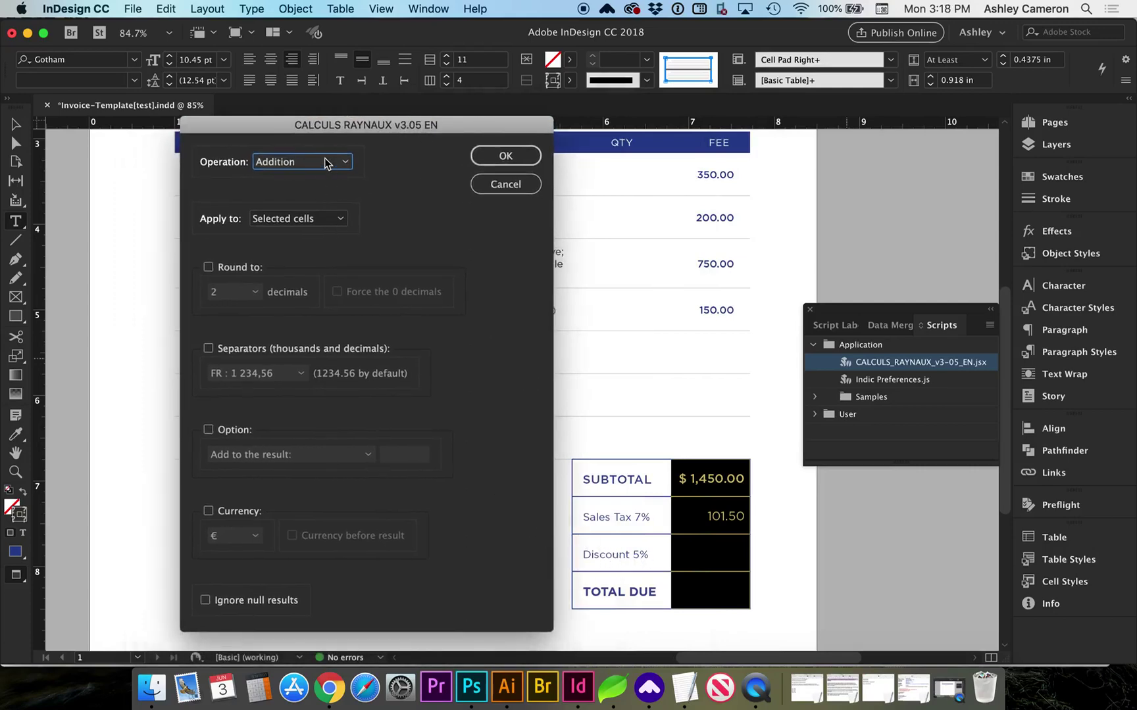
{"action": "left_click", "coordinate": [246, 268]}
{"action": "left_click", "coordinate": [338, 294]}
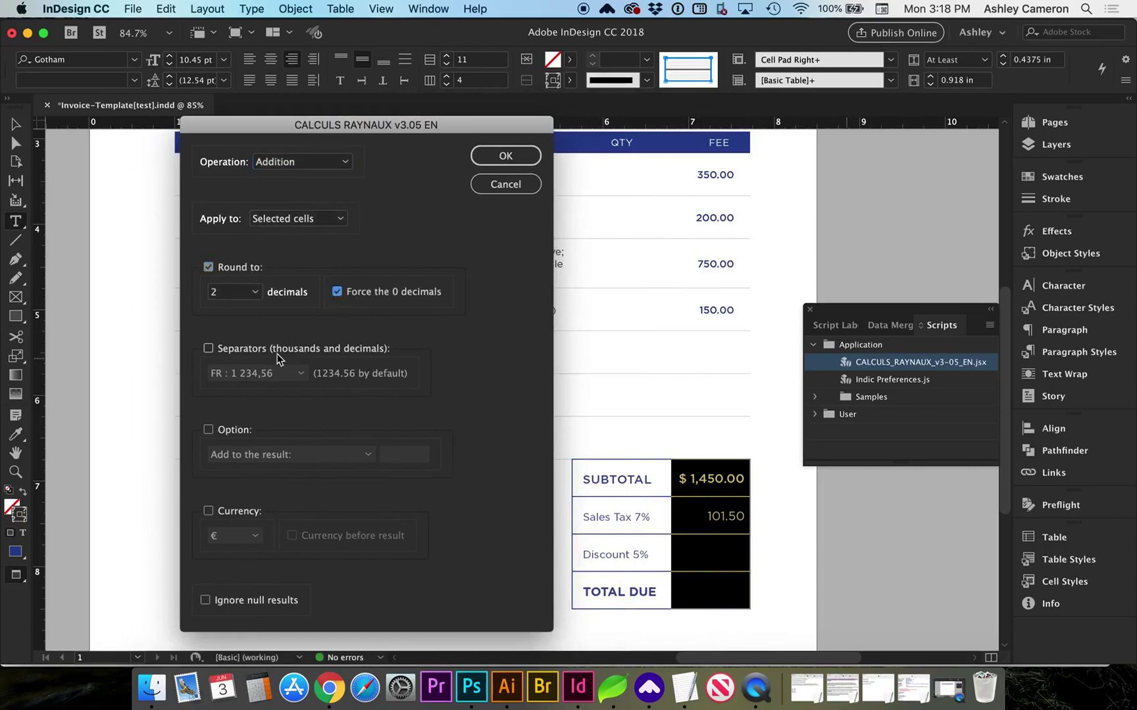
{"action": "left_click", "coordinate": [257, 352]}
{"action": "left_click", "coordinate": [257, 373]}
{"action": "left_click", "coordinate": [253, 408]}
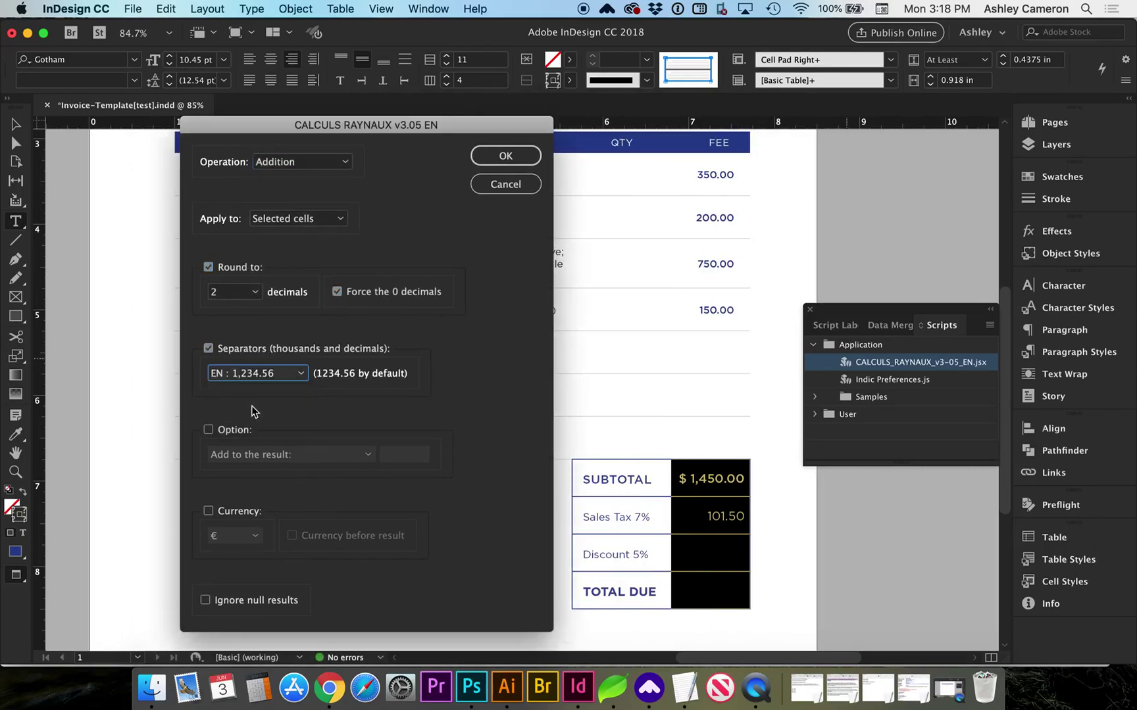
Set the script to subtract 5% from the result
{"action": "left_click", "coordinate": [240, 433]}
{"action": "left_click", "coordinate": [262, 455]}
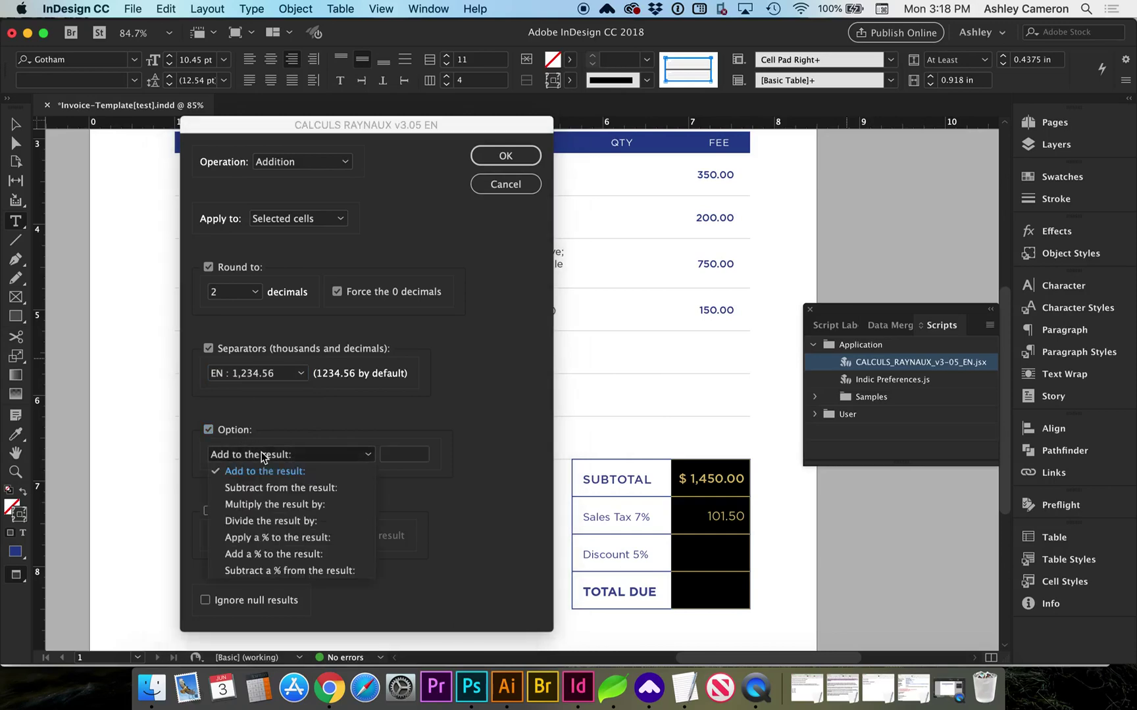
{"action": "left_click", "coordinate": [291, 571]}
{"action": "left_click", "coordinate": [398, 456]}
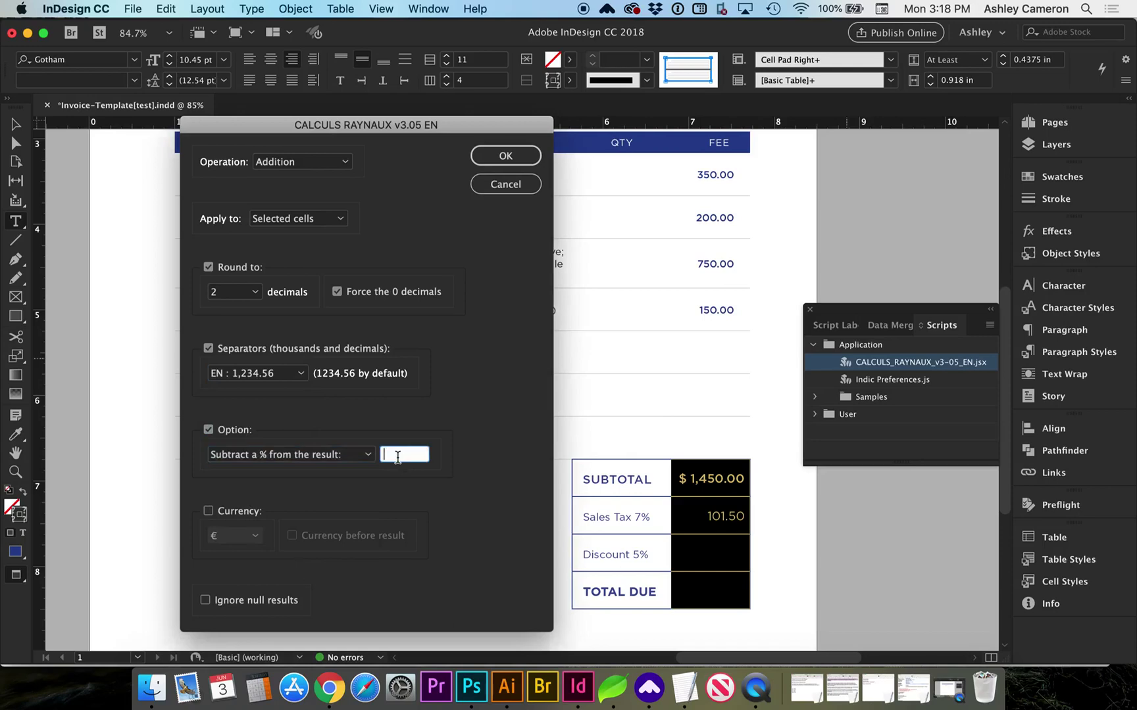
{"action": "type", "text": "5"}
Add a leading dollar sign and compute the total due of $1,473.93
{"action": "left_click", "coordinate": [243, 516]}
{"action": "left_click", "coordinate": [244, 537]}
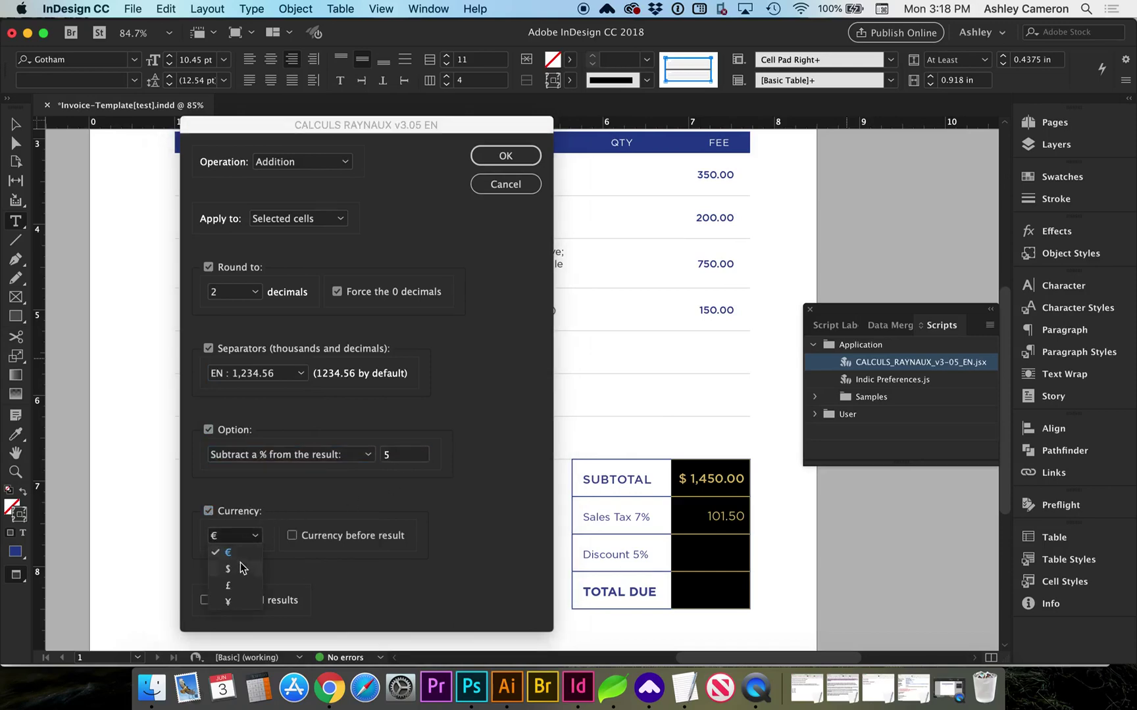
{"action": "left_click", "coordinate": [239, 569]}
{"action": "left_click", "coordinate": [292, 536]}
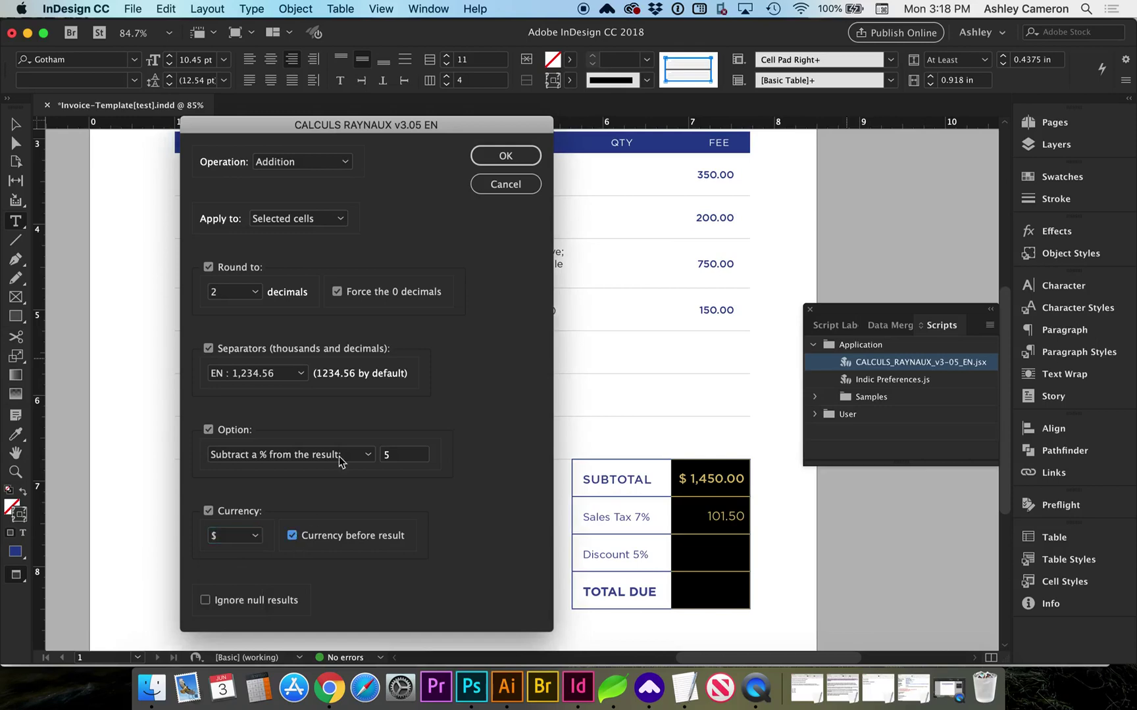
{"action": "left_click", "coordinate": [505, 157]}
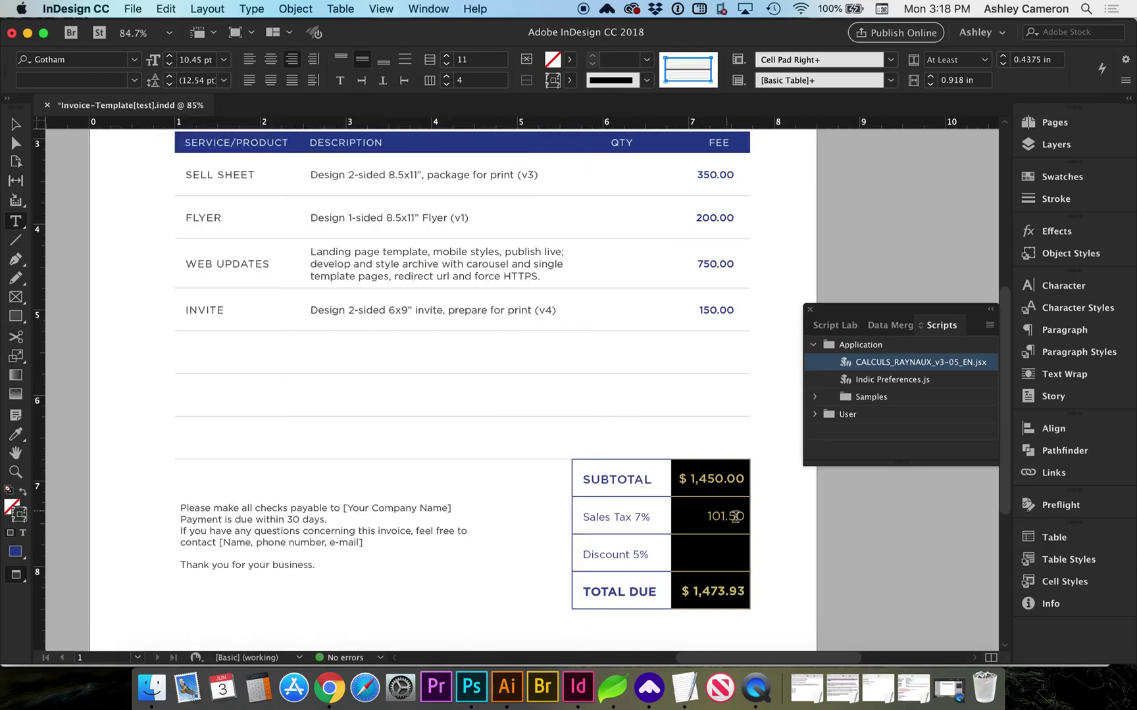
{"action": "left_click", "coordinate": [726, 548]}
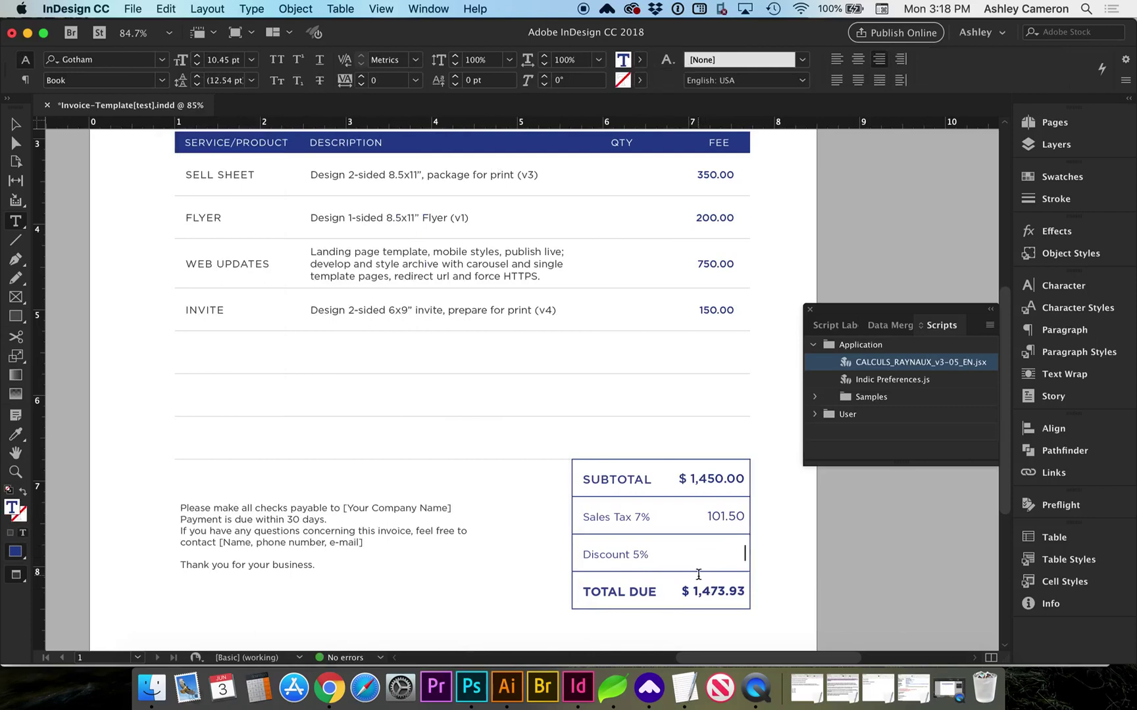
{"action": "scroll", "coordinate": [698, 575], "scroll_direction": "down", "scroll_amount": 5}
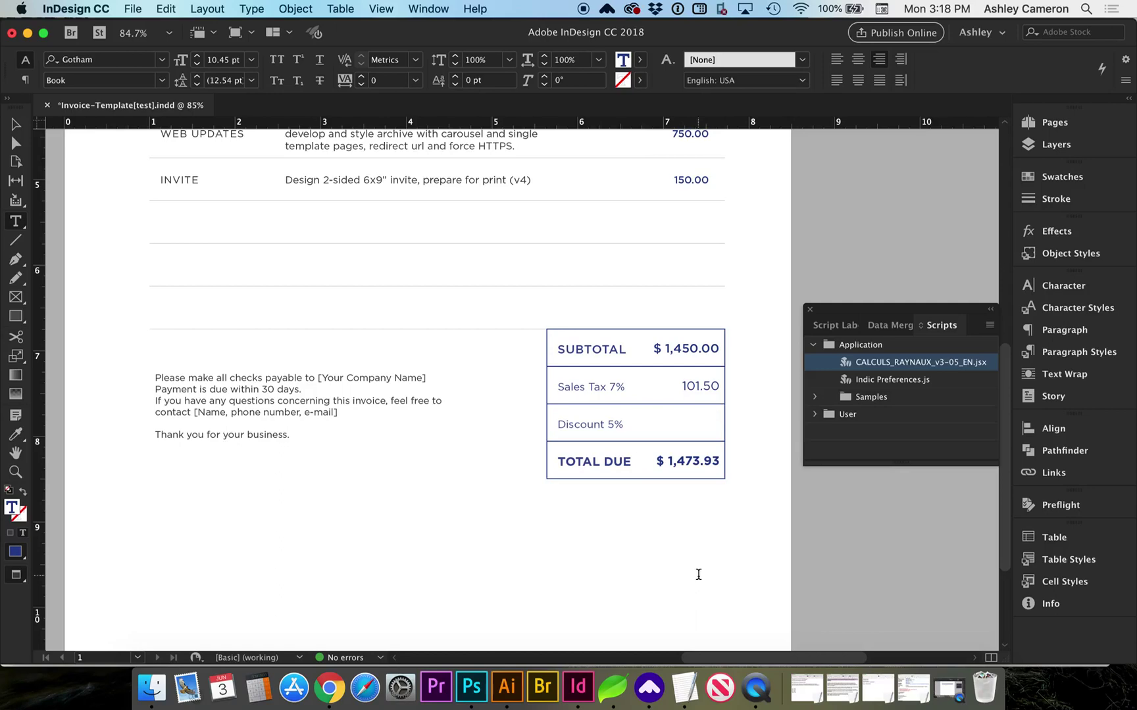
{"action": "left_click", "coordinate": [258, 690]}
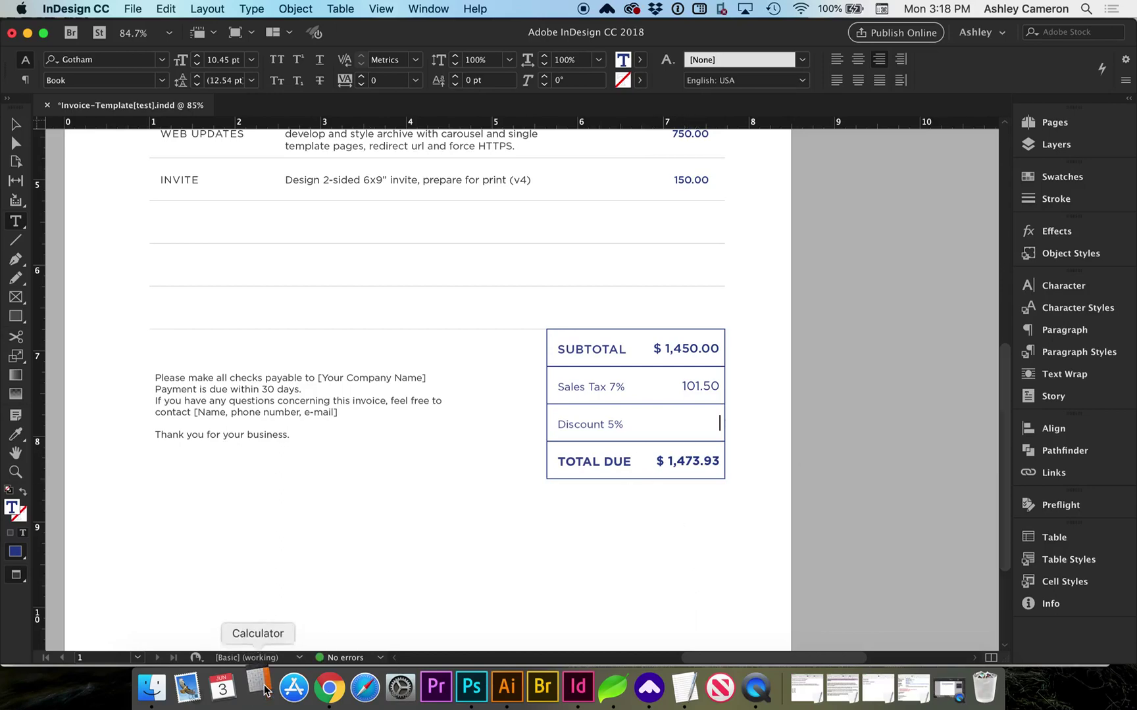
Add the fees 350 + 200 + 750 + 150 in Calculator to get 1450
{"action": "left_click_drag", "start_coordinate": [240, 142], "coordinate": [430, 154]}
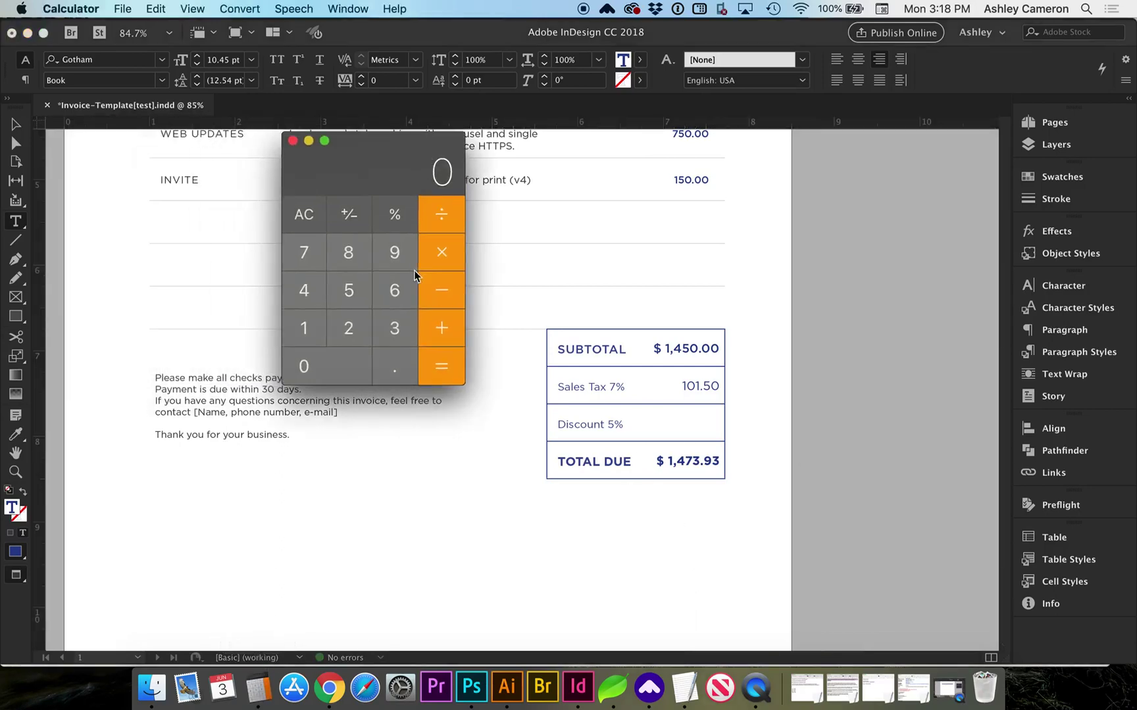
{"action": "scroll", "coordinate": [604, 311], "scroll_direction": "up", "scroll_amount": 8}
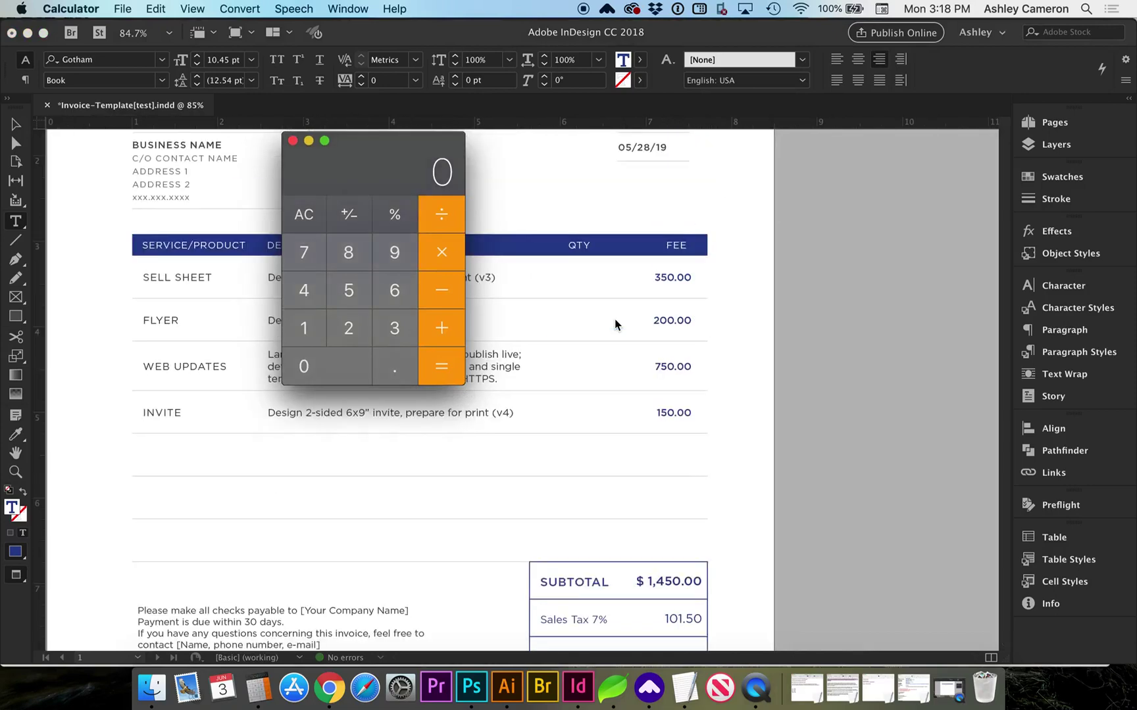
{"action": "scroll", "coordinate": [615, 321], "scroll_direction": "down", "scroll_amount": 3}
{"action": "type", "text": "35"}
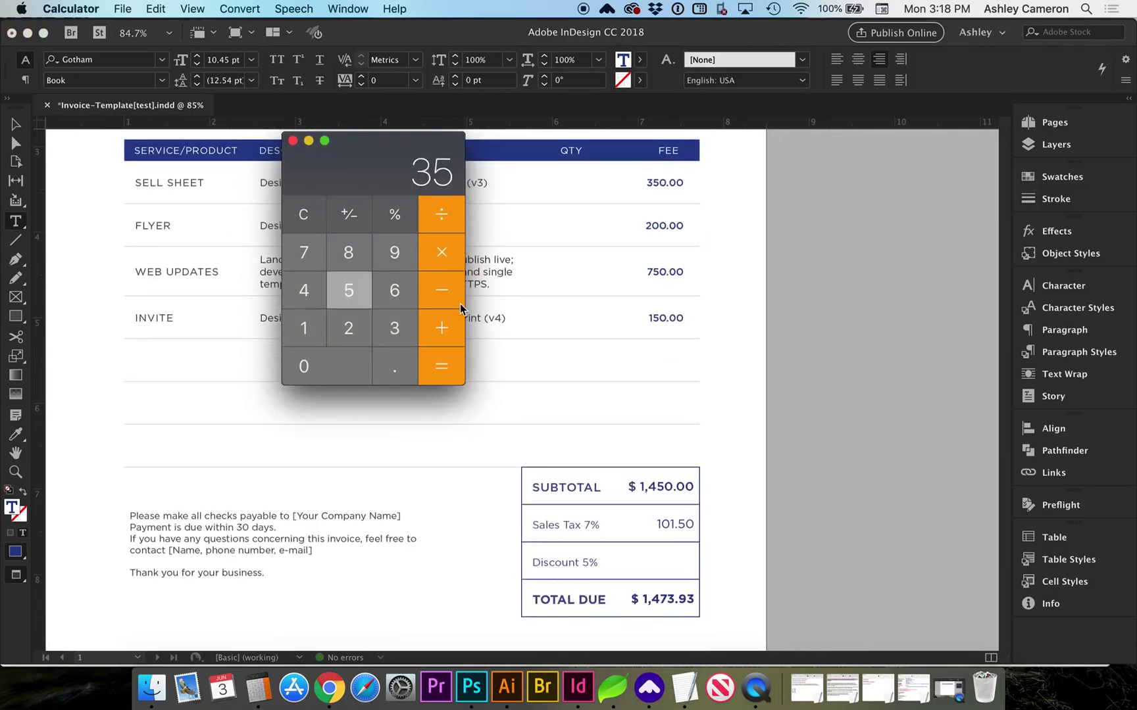
{"action": "type", "text": "0"}
{"action": "left_click", "coordinate": [449, 327]}
{"action": "type", "text": "20"}
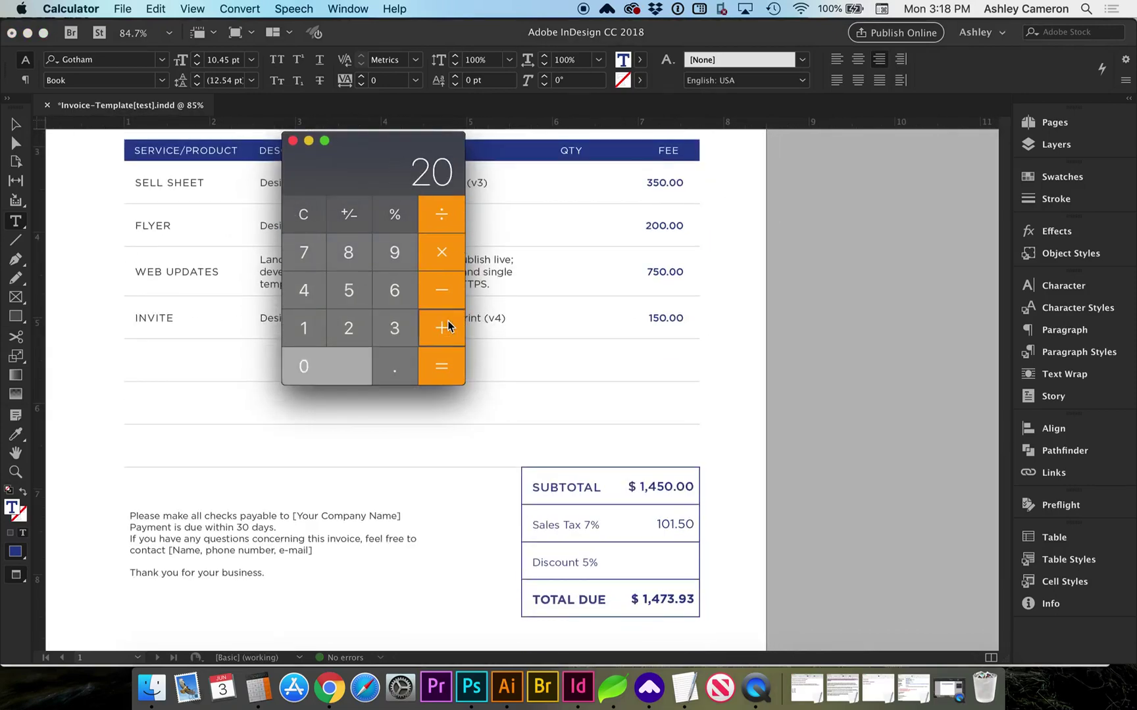
{"action": "type", "text": "0"}
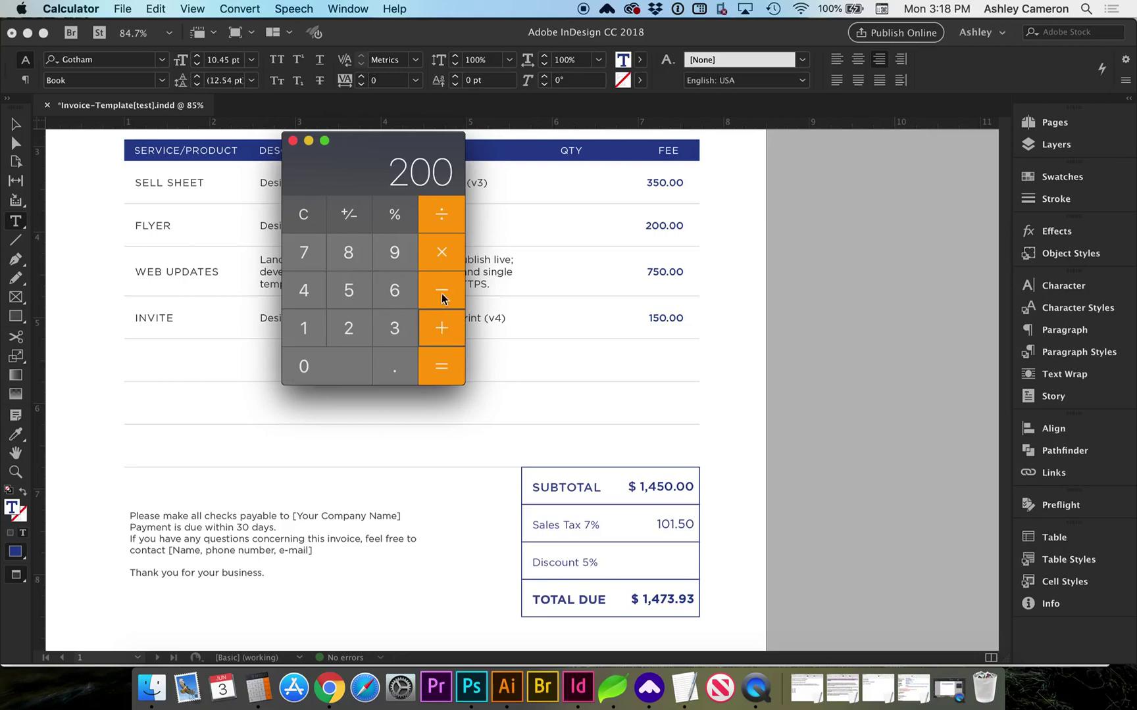
{"action": "left_click", "coordinate": [442, 328]}
{"action": "type", "text": "7"}
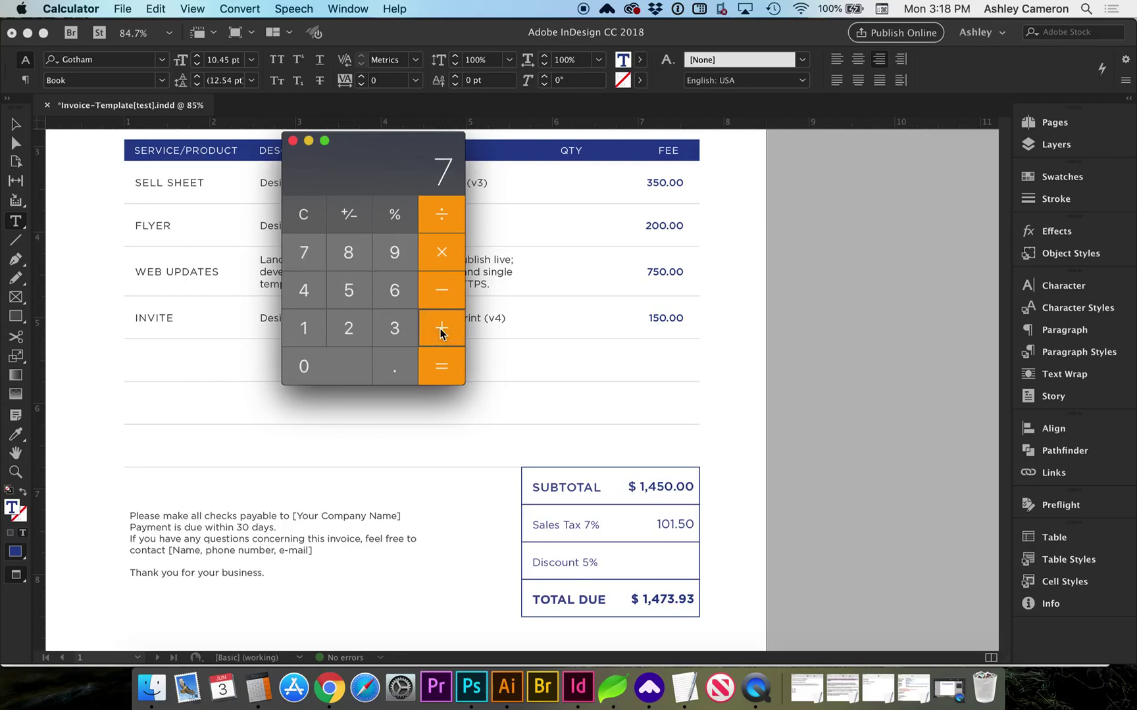
{"action": "type", "text": "50"}
{"action": "left_click", "coordinate": [444, 332]}
{"action": "type", "text": "15"}
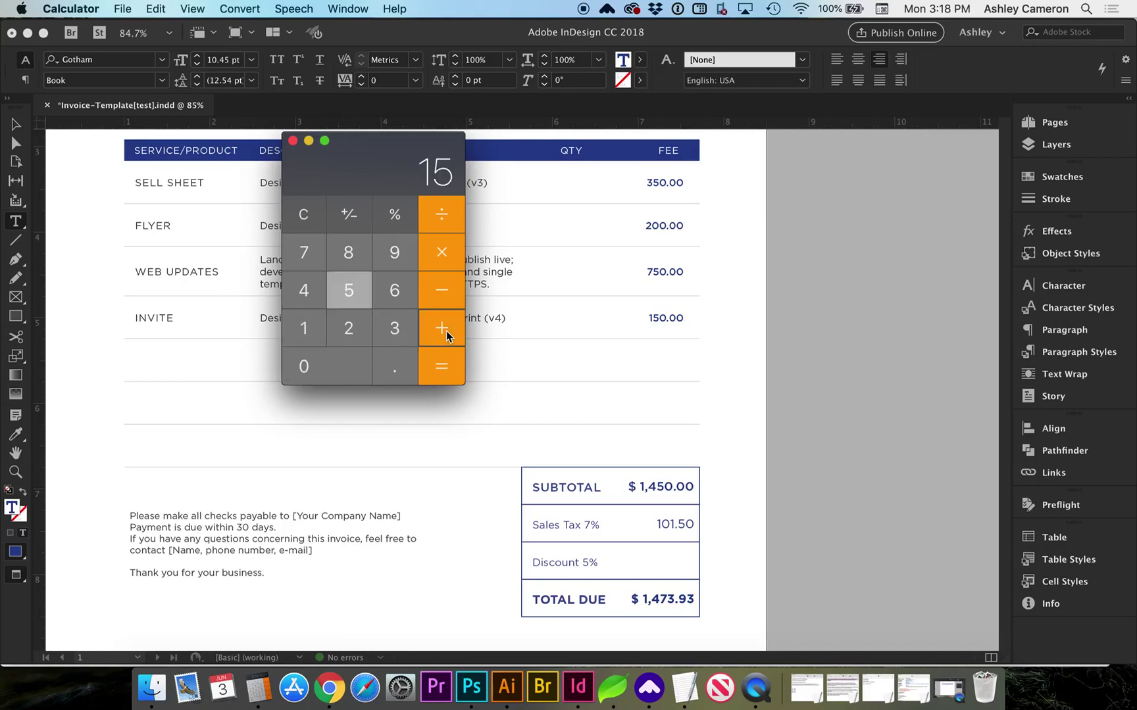
{"action": "type", "text": "0"}
{"action": "left_click", "coordinate": [448, 368]}
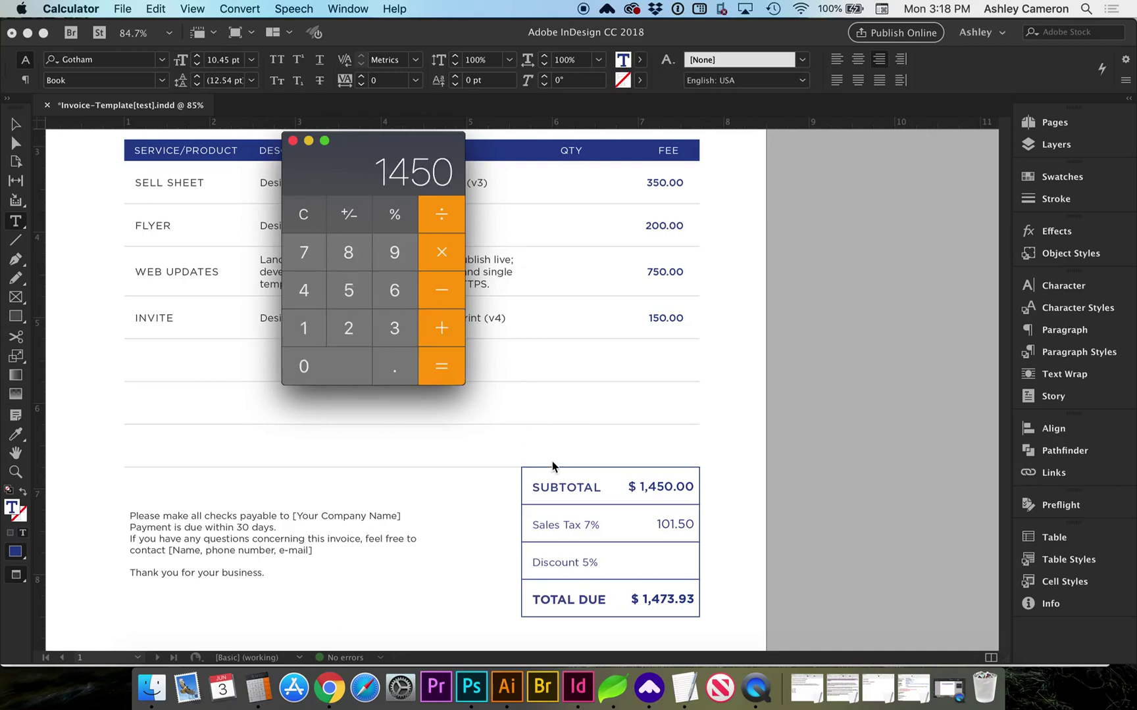
{"action": "scroll", "coordinate": [552, 467], "scroll_direction": "down", "scroll_amount": 3}
{"action": "type", "text": "."}
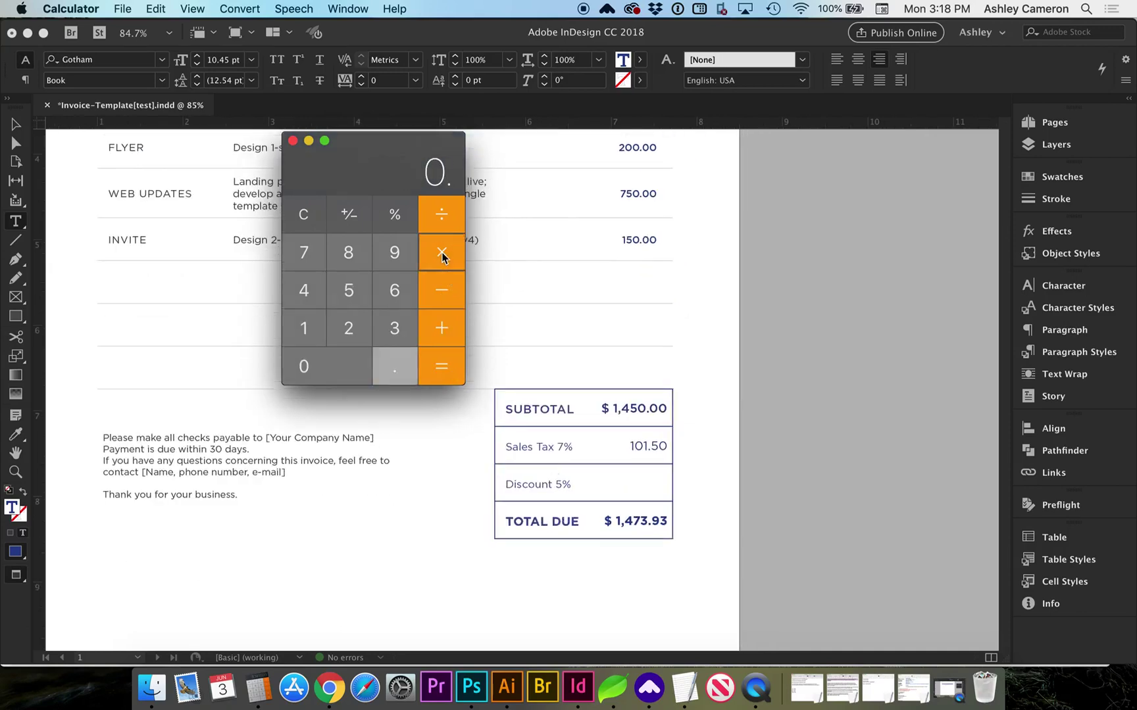
{"action": "type", "text": "07"}
Compute the 7% tax of 101.5 and the taxed total of 1551.5
{"action": "key", "text": "Return"}
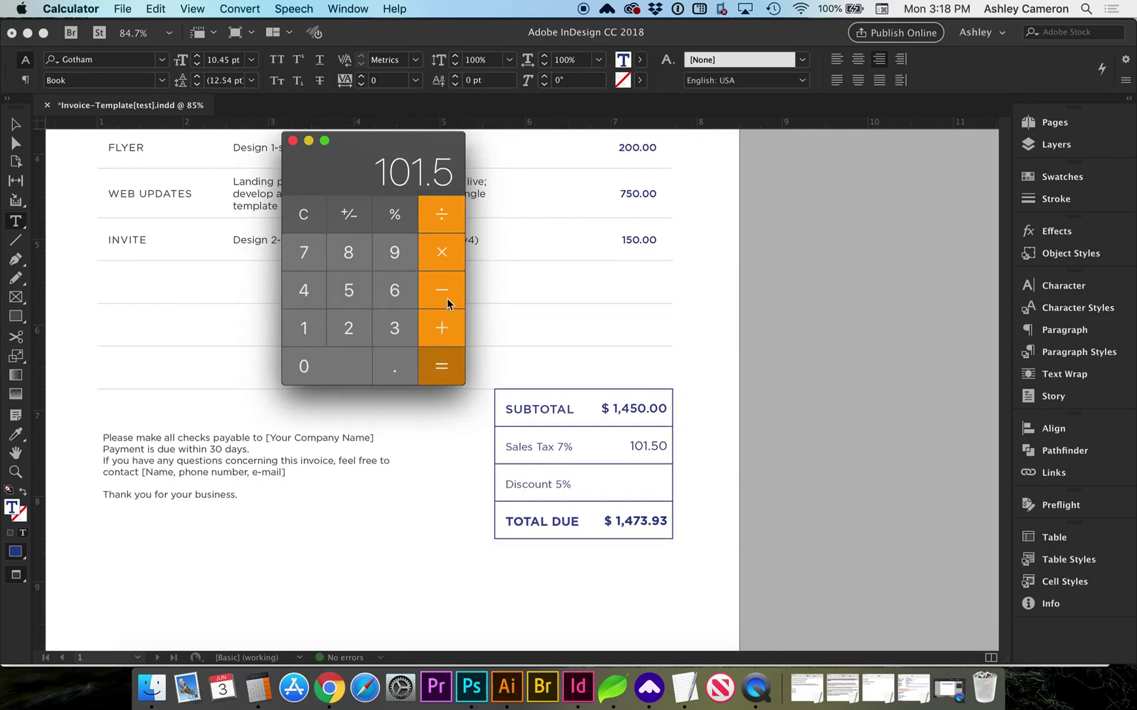
{"action": "left_click", "coordinate": [440, 334]}
{"action": "type", "text": "1450"}
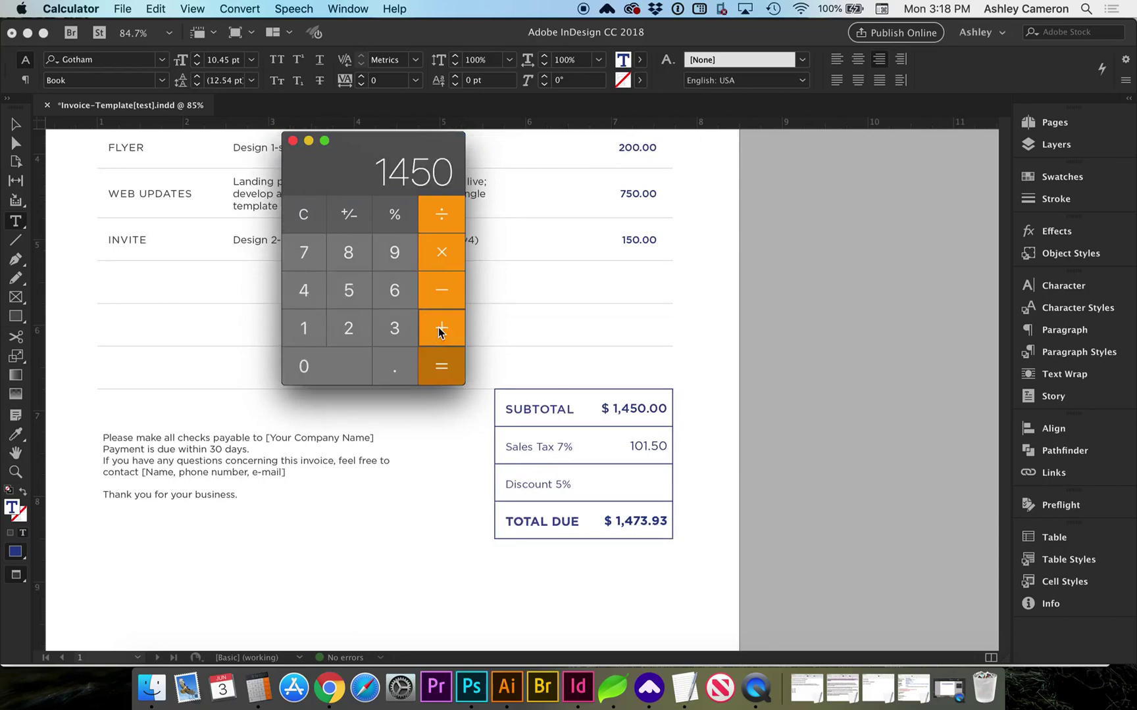
{"action": "key", "text": "Return"}
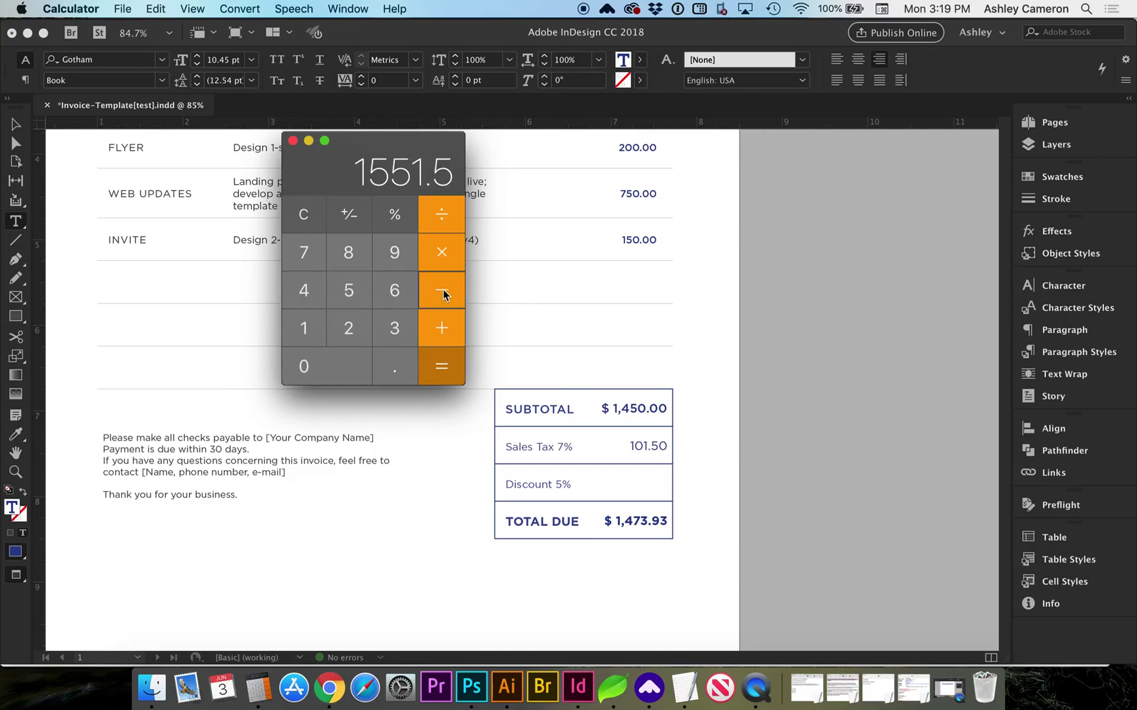
Work out the 5% discount of 77.575 and the discounted total of 1473.925
{"action": "left_click", "coordinate": [443, 257]}
{"action": "type", "text": ".0"}
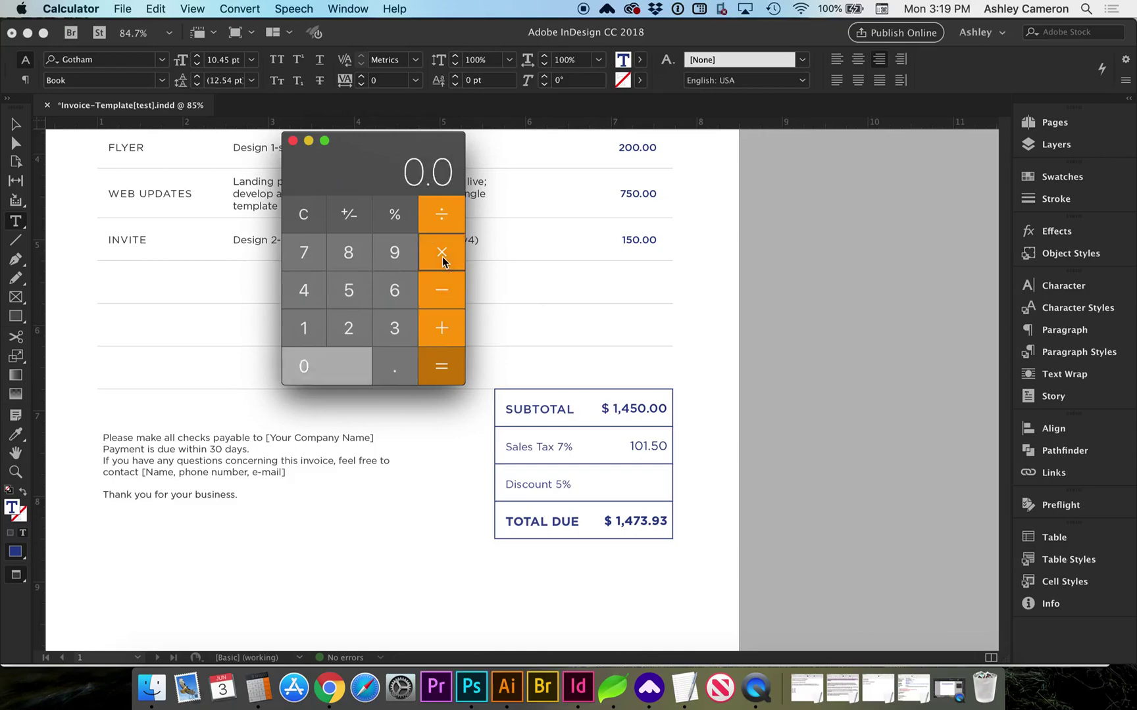
{"action": "type", "text": "5"}
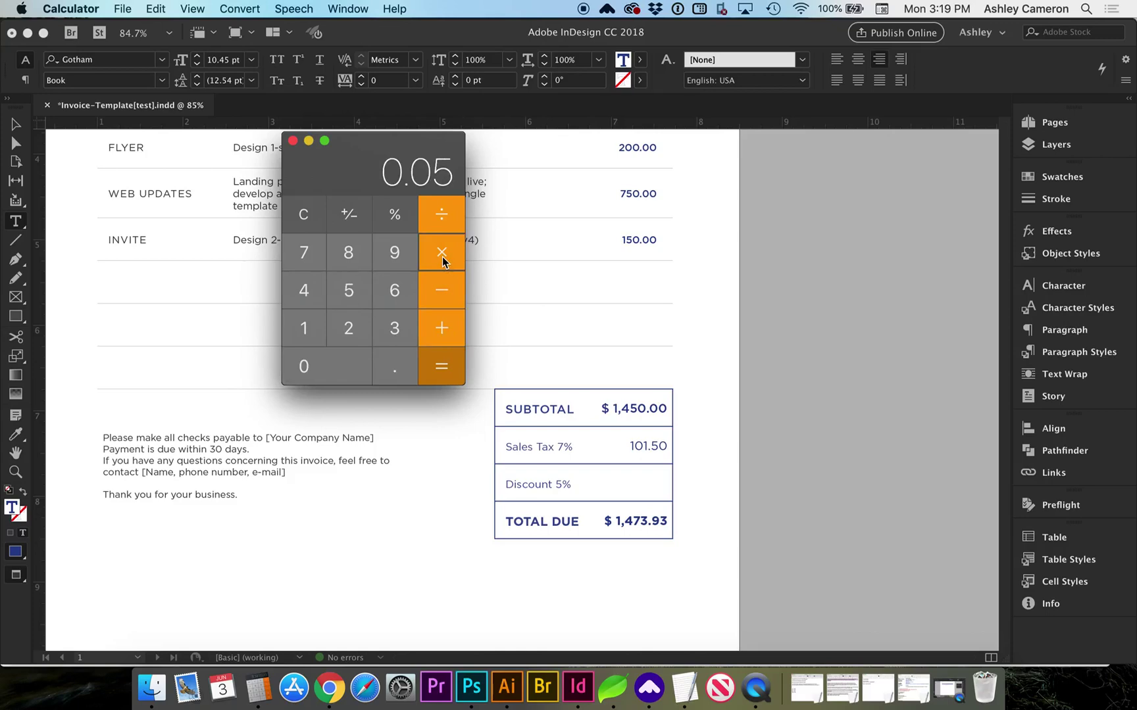
{"action": "key", "text": "Return"}
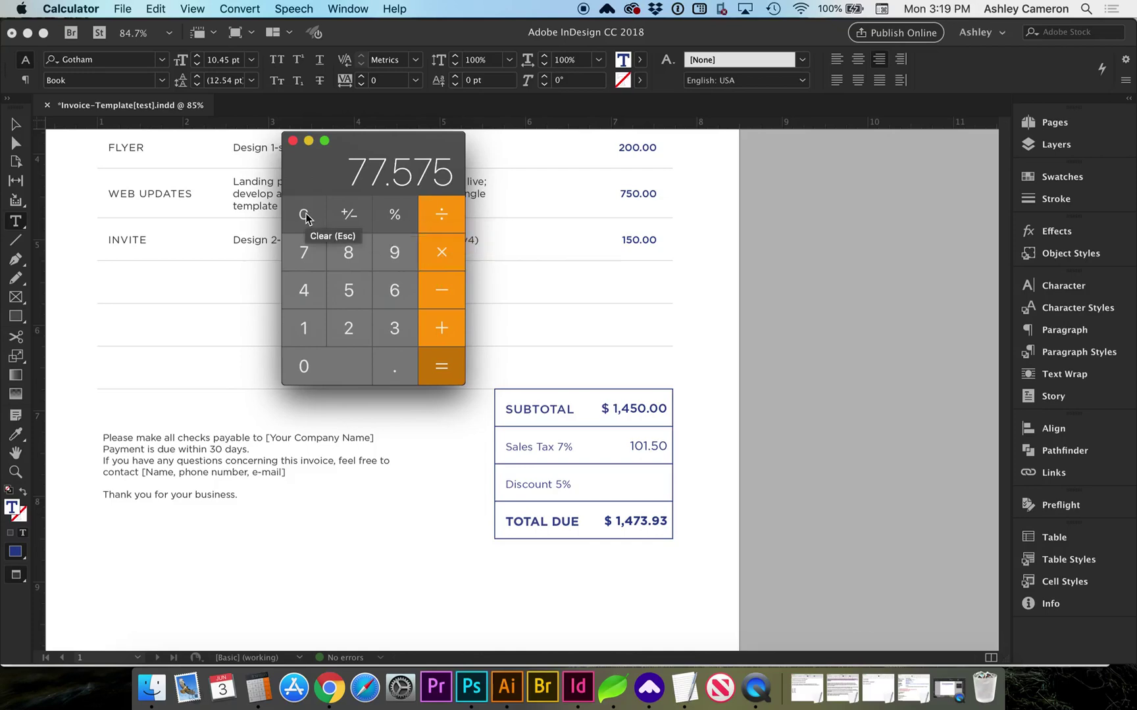
{"action": "left_click", "coordinate": [447, 293]}
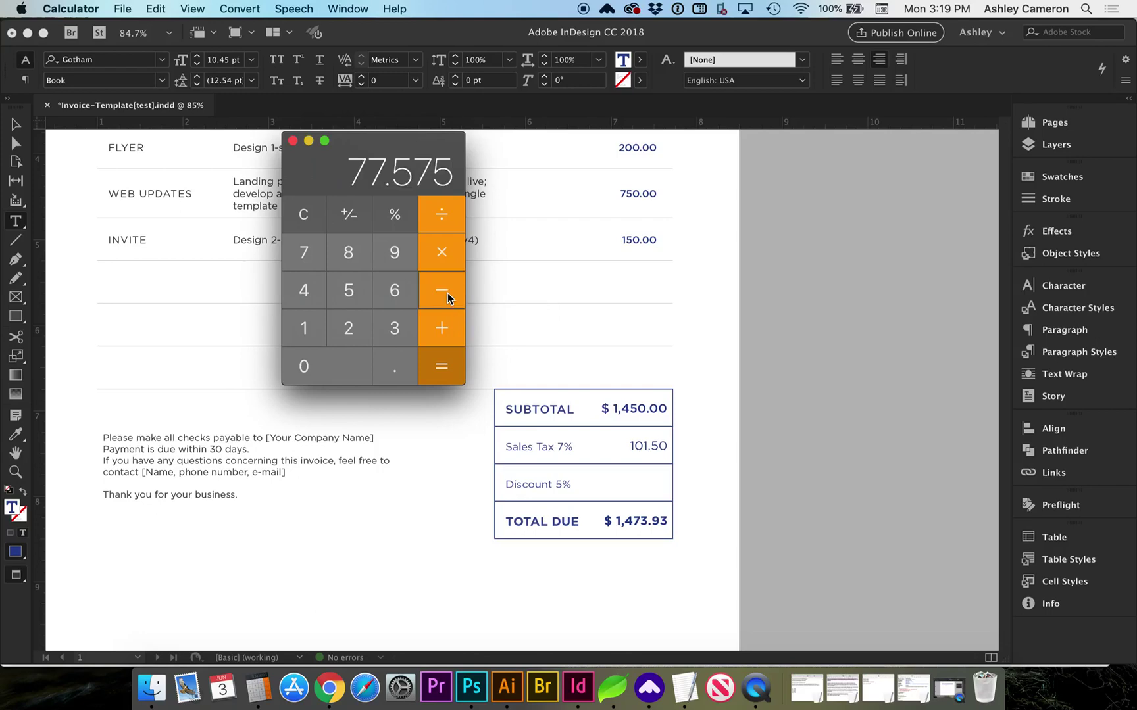
{"action": "type", "text": "15"}
{"action": "type", "text": "51."}
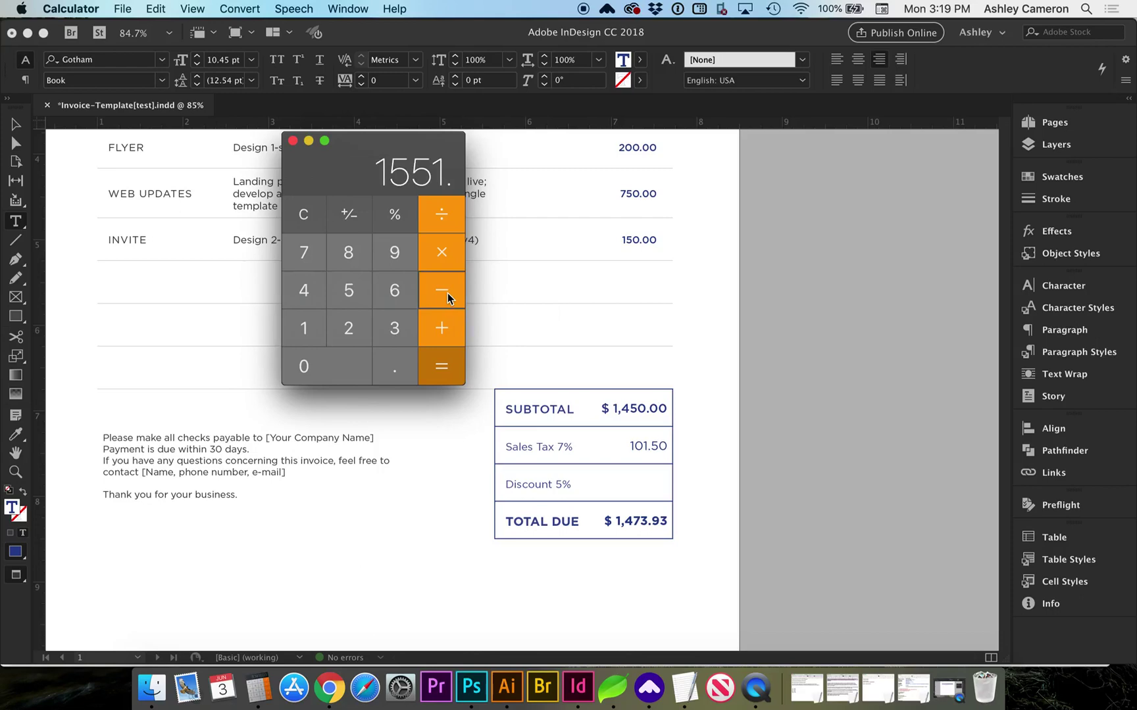
{"action": "type", "text": "5"}
{"action": "key", "text": "Return"}
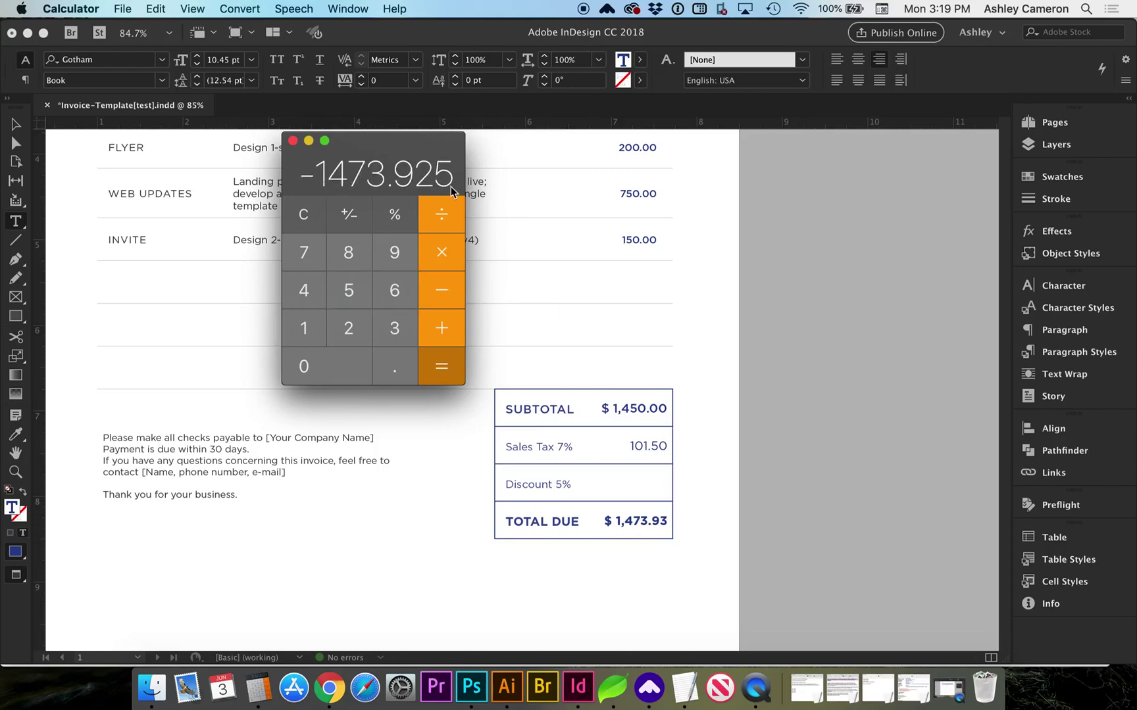
Close Calculator and bring the InDesign invoice back to the front
{"action": "left_click", "coordinate": [294, 145]}
{"action": "scroll", "coordinate": [309, 391], "scroll_direction": "up", "scroll_amount": 3}
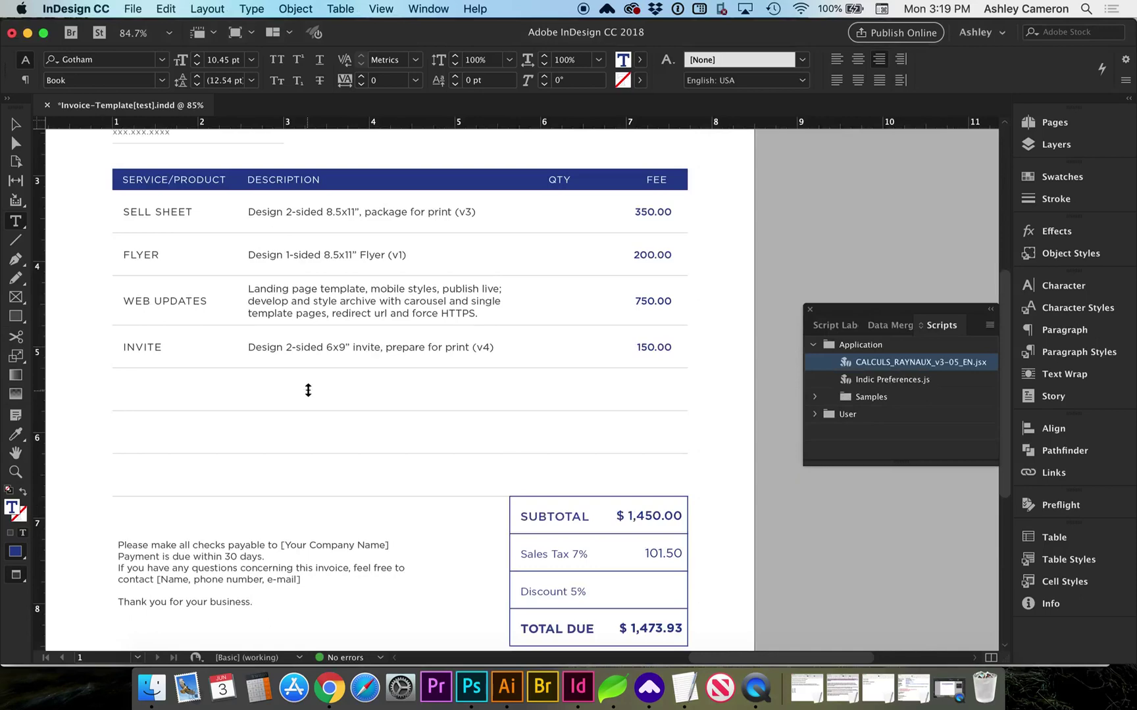
{"action": "left_click", "coordinate": [328, 688]}
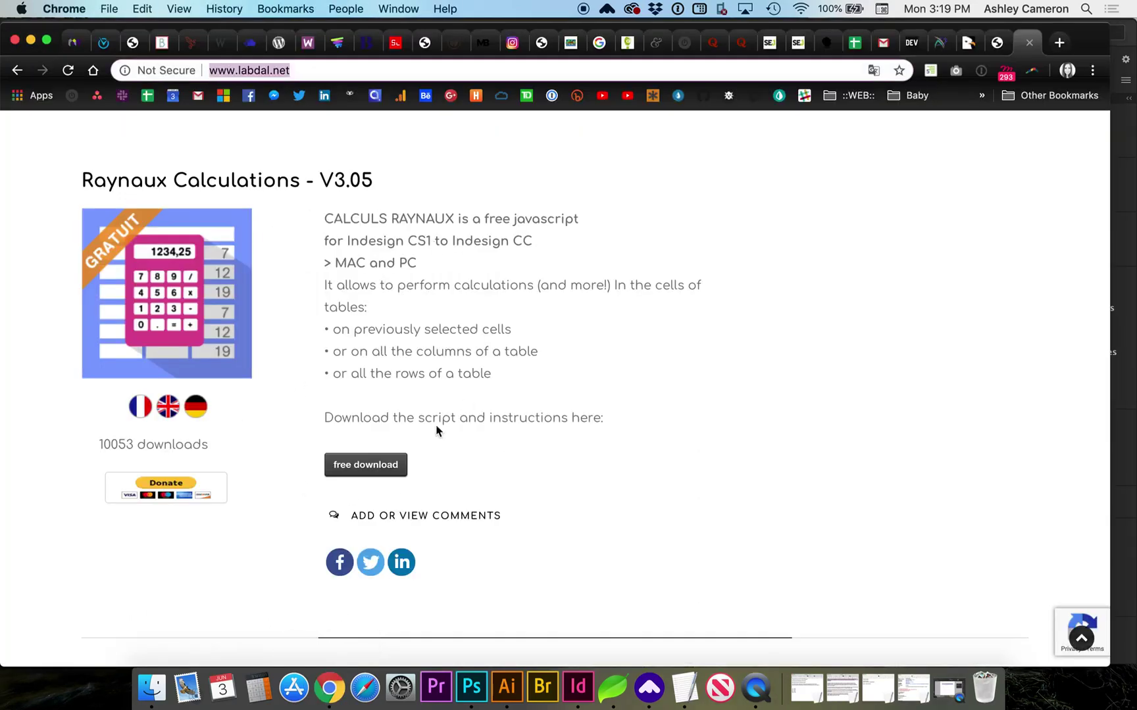
{"action": "left_click", "coordinate": [569, 704]}
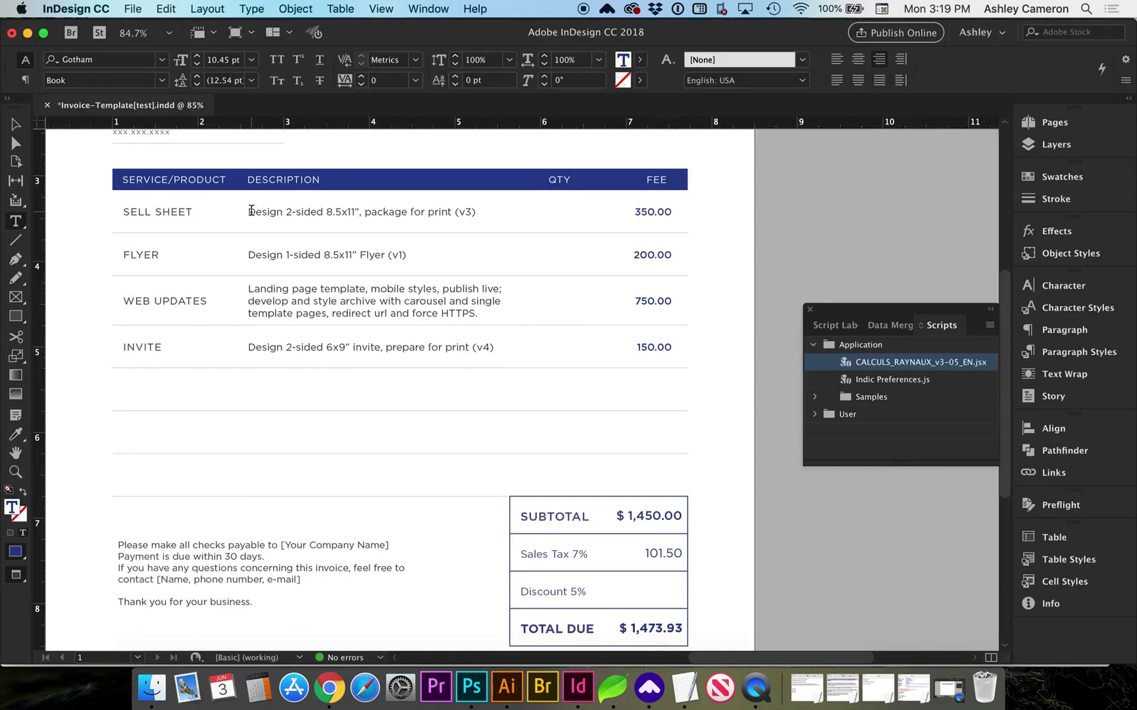
{"action": "left_click", "coordinate": [250, 211]}
{"action": "left_click_drag", "start_coordinate": [249, 213], "coordinate": [293, 218]}
{"action": "left_click", "coordinate": [296, 214]}
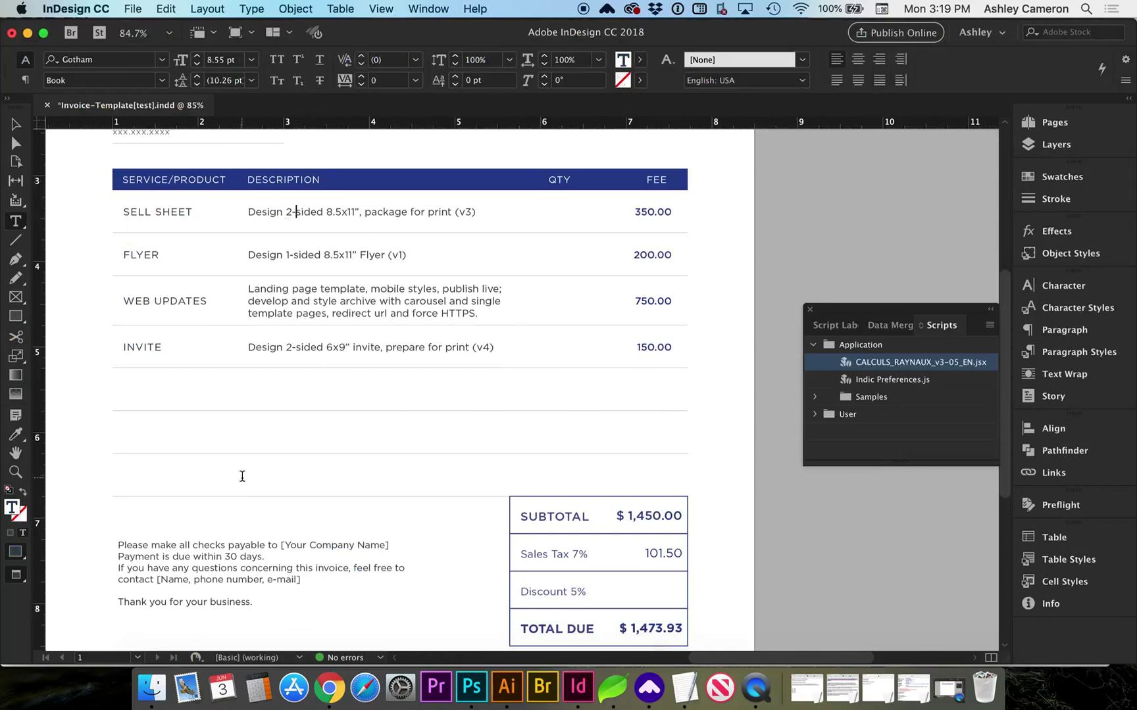
{"action": "scroll", "coordinate": [242, 476], "scroll_direction": "down", "scroll_amount": 1}
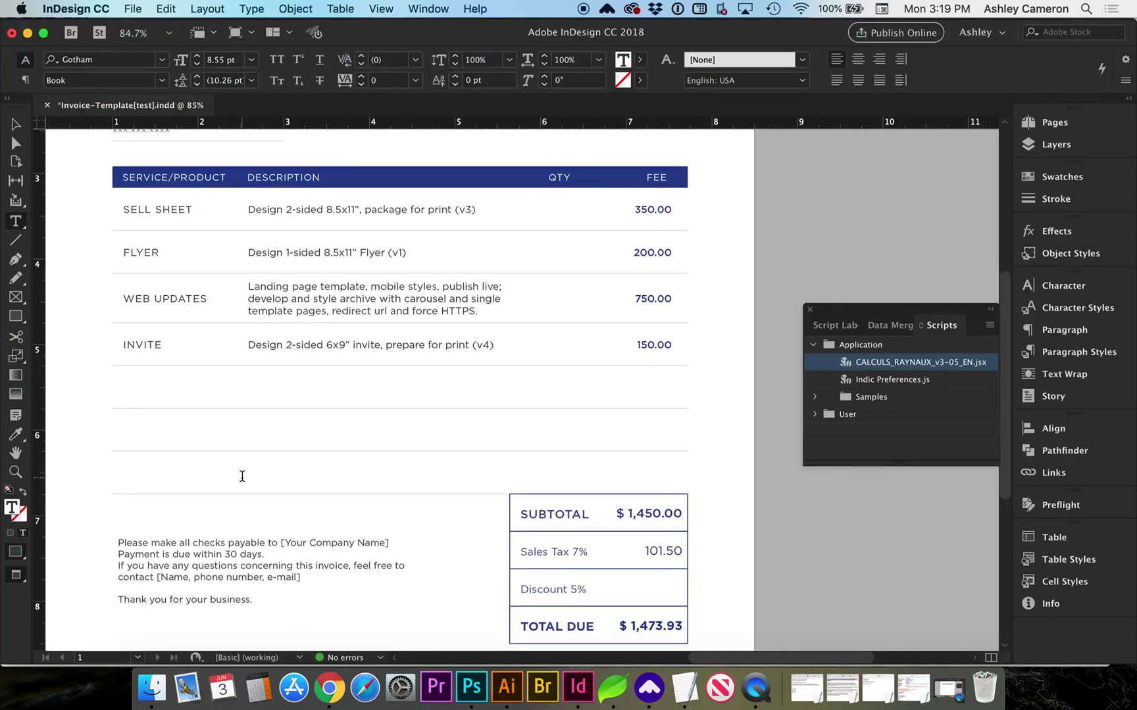